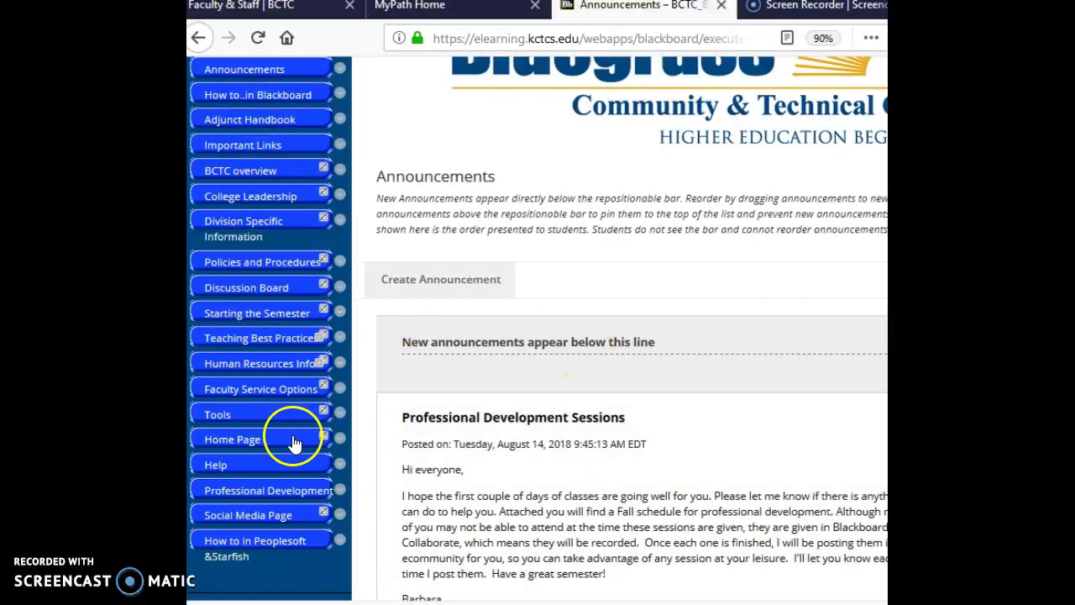
- Open the Professional Development content area of the adjunct community
{"action": "left_click", "coordinate": [237, 496]}
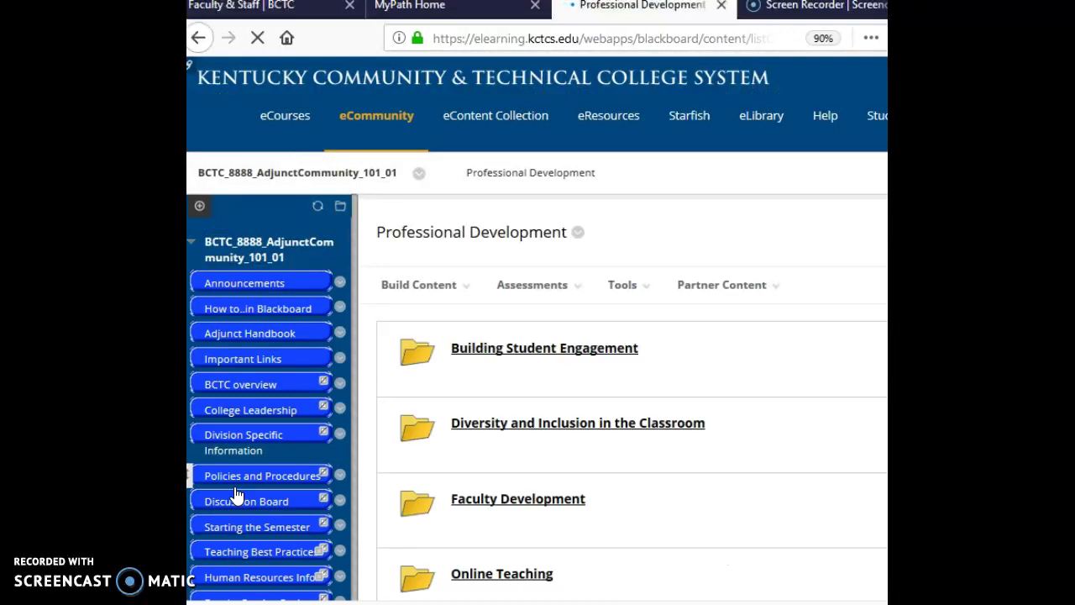
{"action": "left_click", "coordinate": [513, 286]}
{"action": "left_click", "coordinate": [457, 284]}
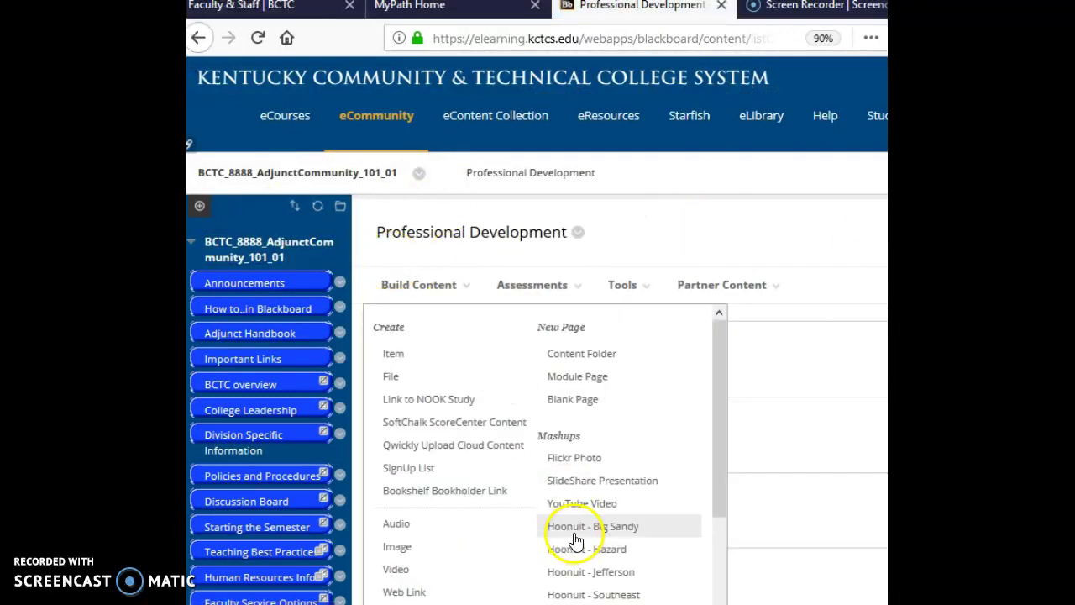
{"action": "left_click", "coordinate": [391, 272]}
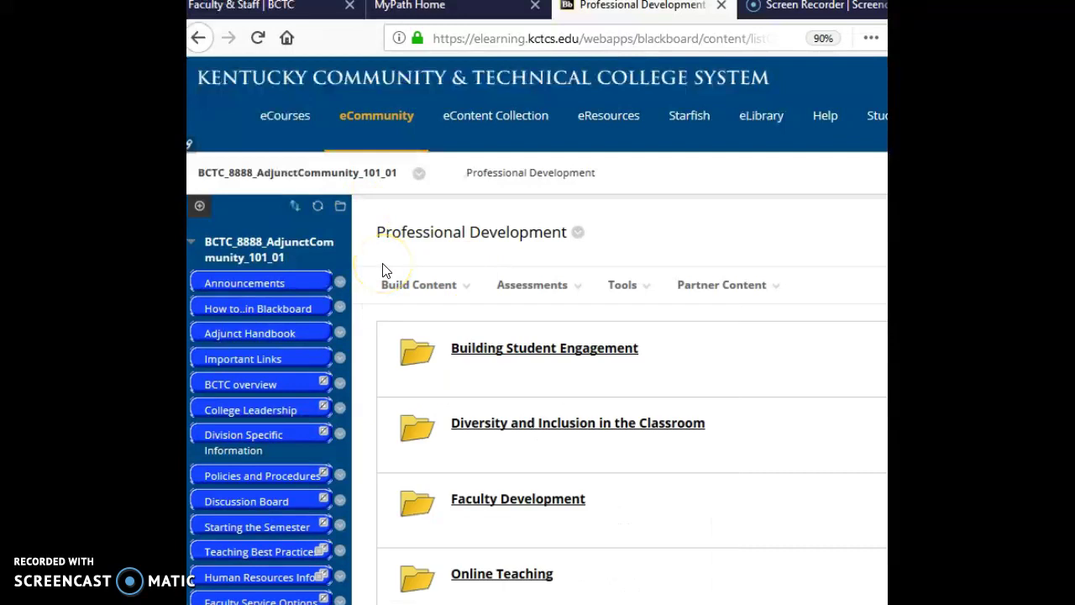
{"action": "left_click", "coordinate": [506, 285]}
{"action": "left_click", "coordinate": [416, 285]}
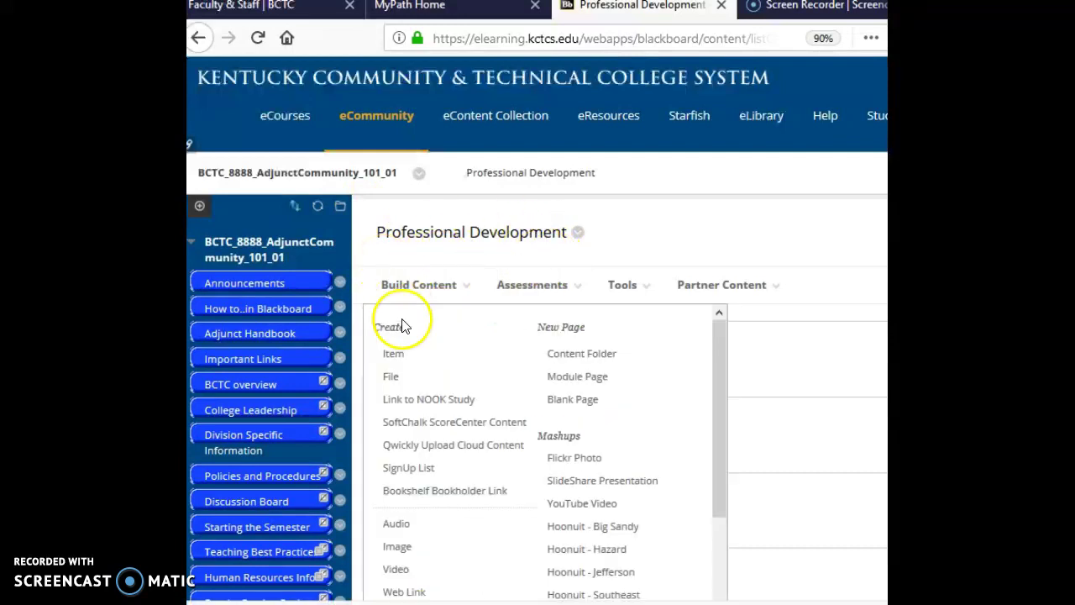
{"action": "left_click", "coordinate": [429, 285]}
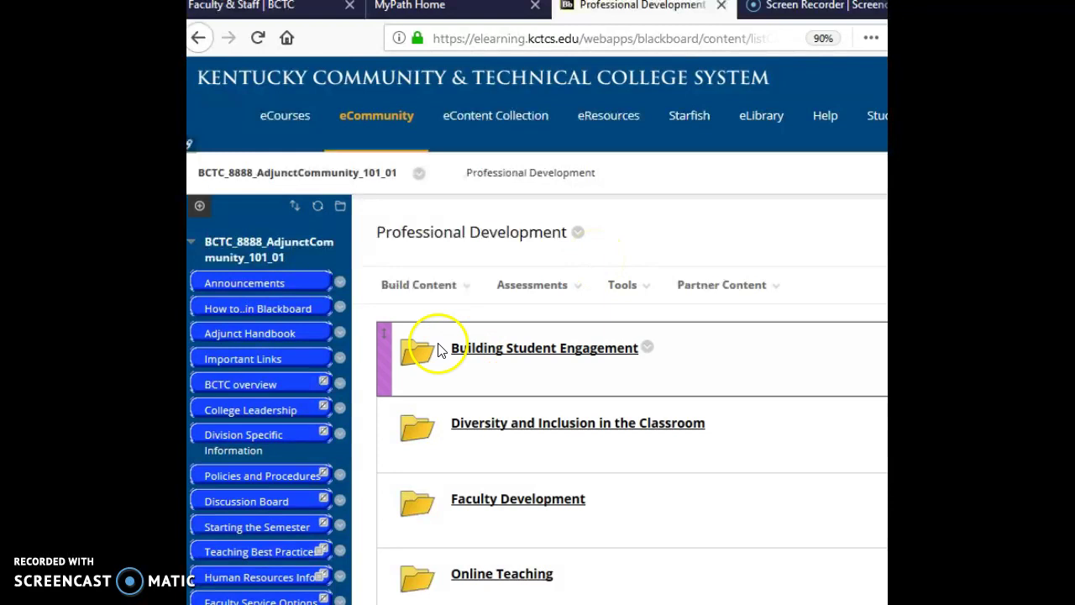
{"action": "left_click", "coordinate": [418, 285]}
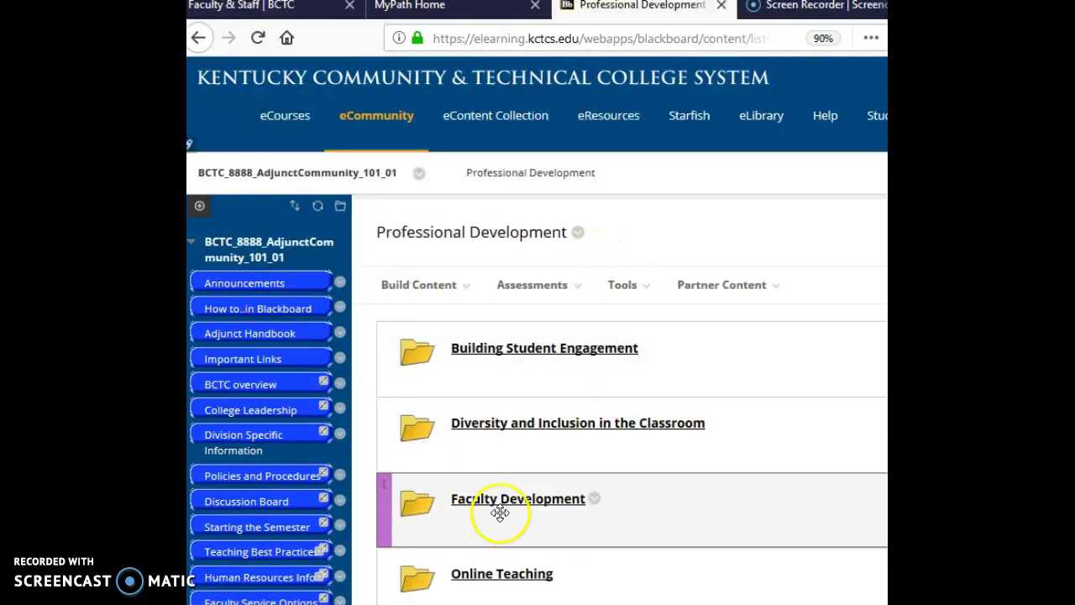
- Create a new test assessment in the Professional Development area and name it "Exam Play"
{"action": "left_click", "coordinate": [538, 285]}
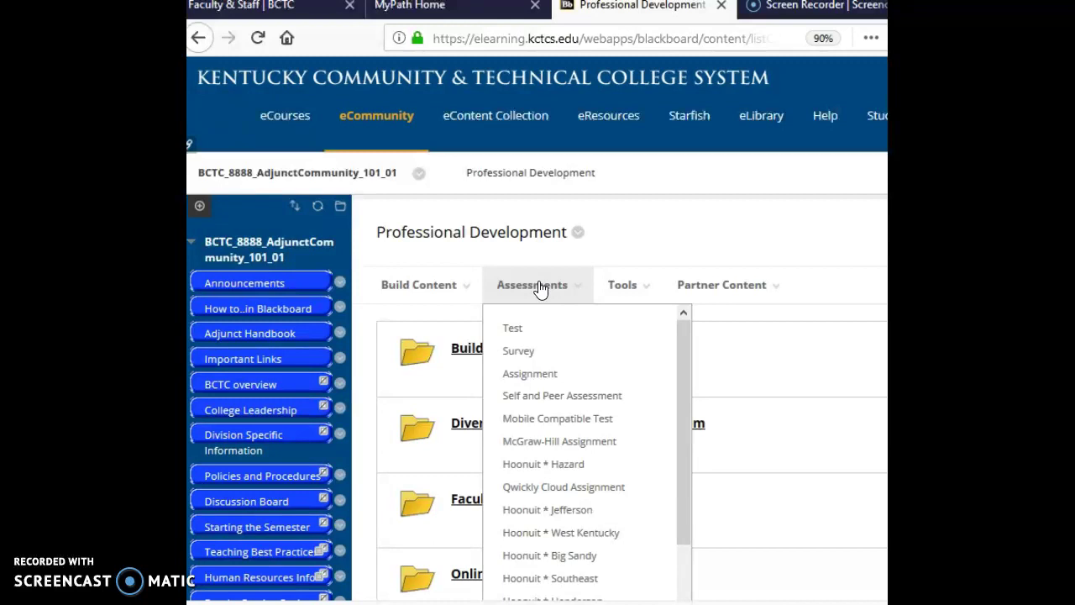
{"action": "left_click", "coordinate": [512, 328]}
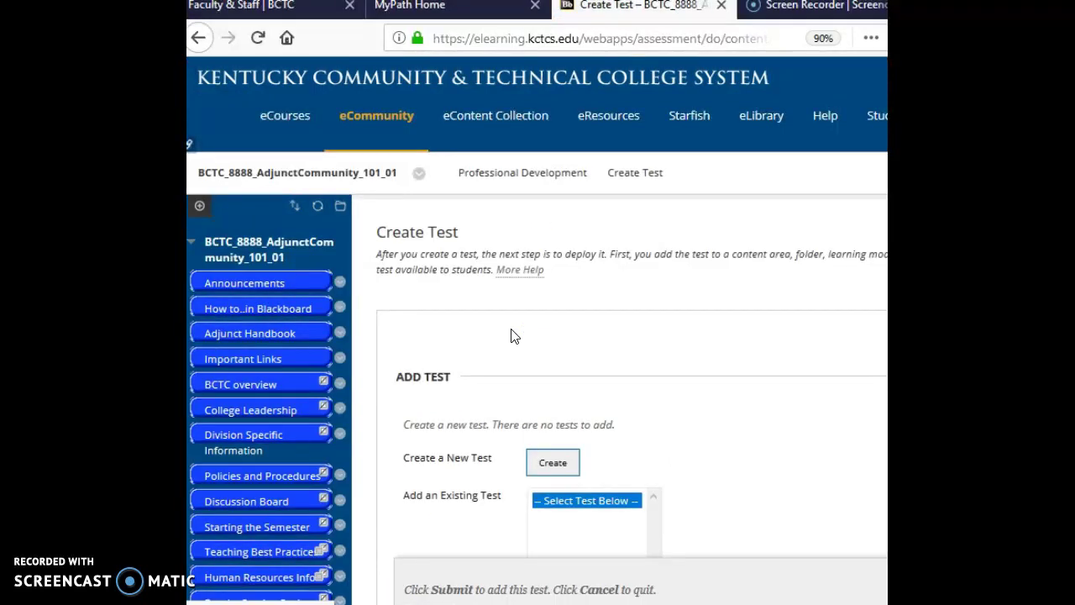
{"action": "left_click", "coordinate": [546, 466]}
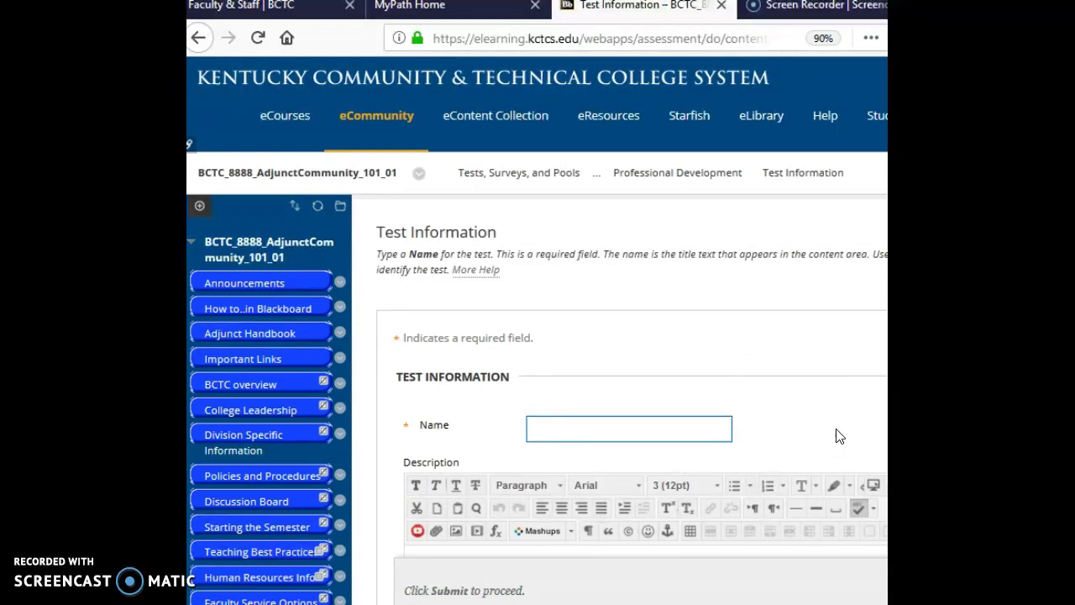
{"action": "type", "text": "Exam"}
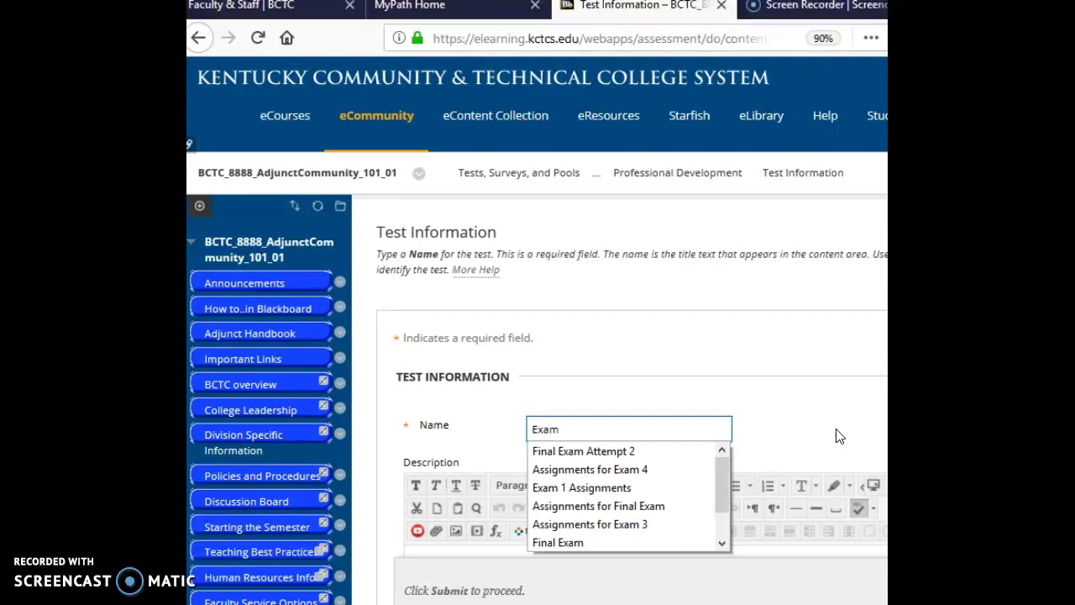
{"action": "type", "text": " Play"}
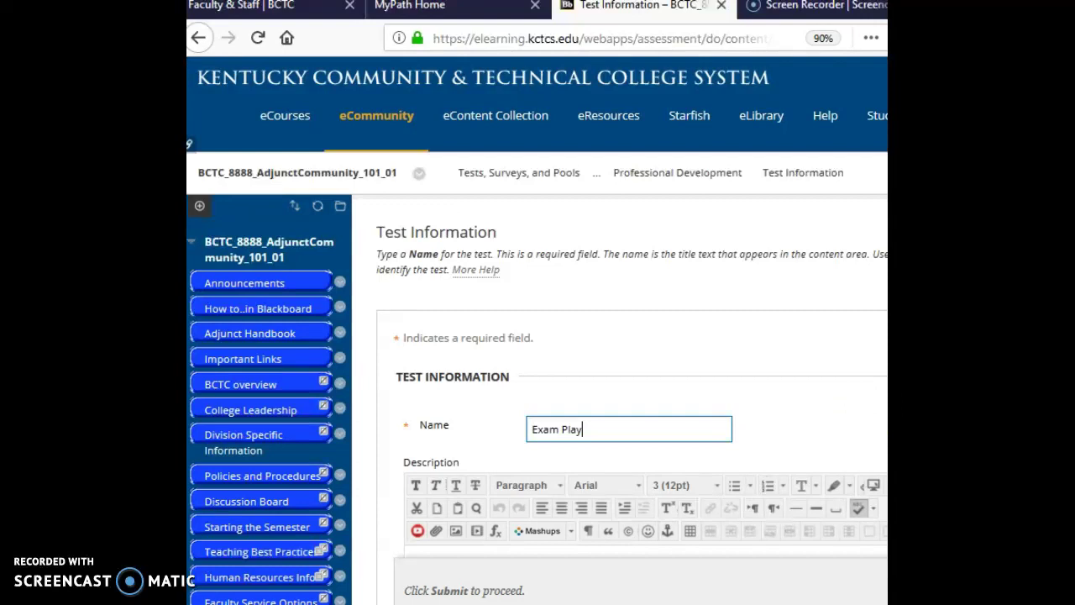
- Leave the description blank, enter "Blah blah blah" as the test instructions and submit the test information
{"action": "scroll", "coordinate": [411, 358], "scroll_direction": "down", "scroll_amount": 3}
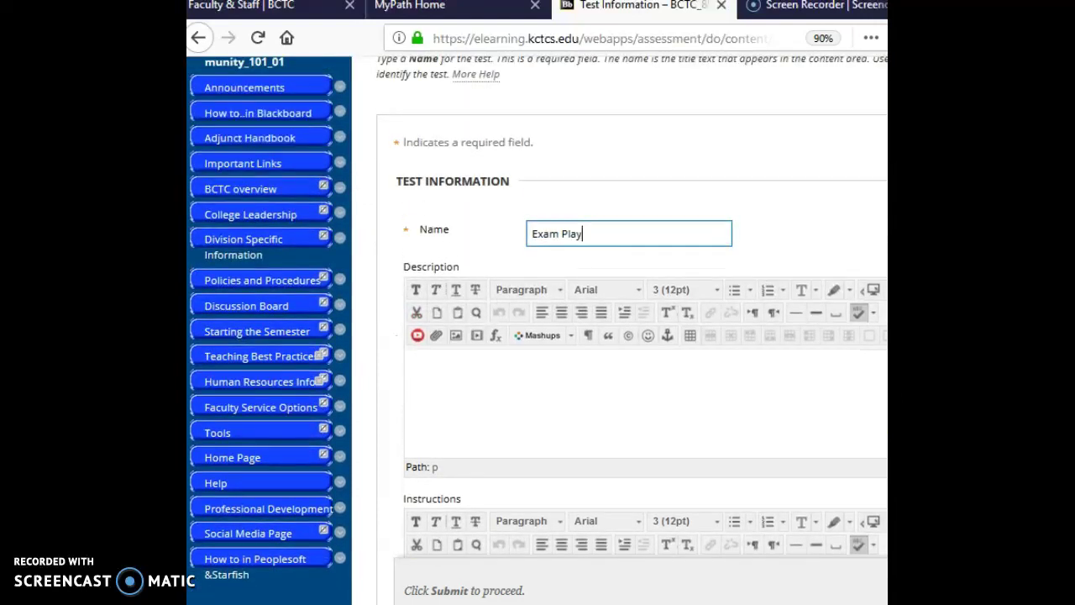
{"action": "left_click", "coordinate": [432, 385]}
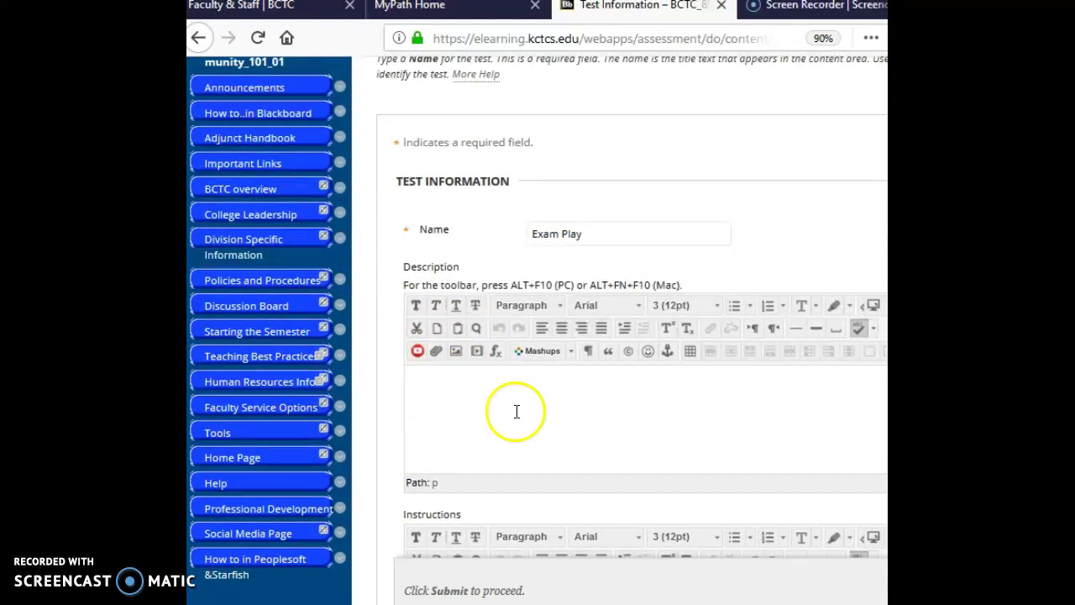
{"action": "scroll", "coordinate": [420, 420], "scroll_direction": "down", "scroll_amount": 3}
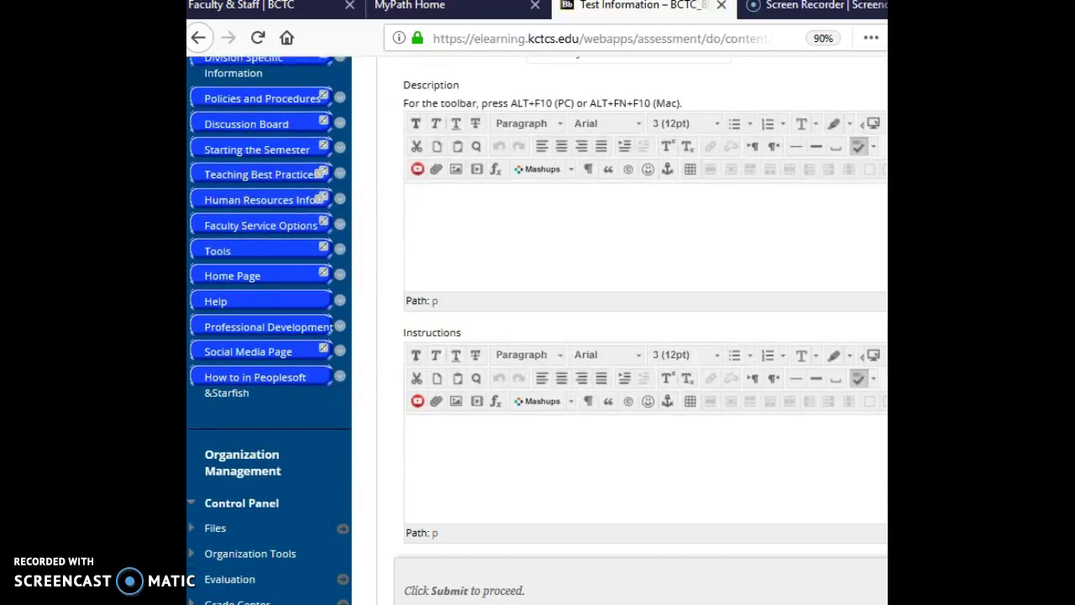
{"action": "left_click", "coordinate": [443, 451]}
{"action": "type", "text": "Blah blah blah"}
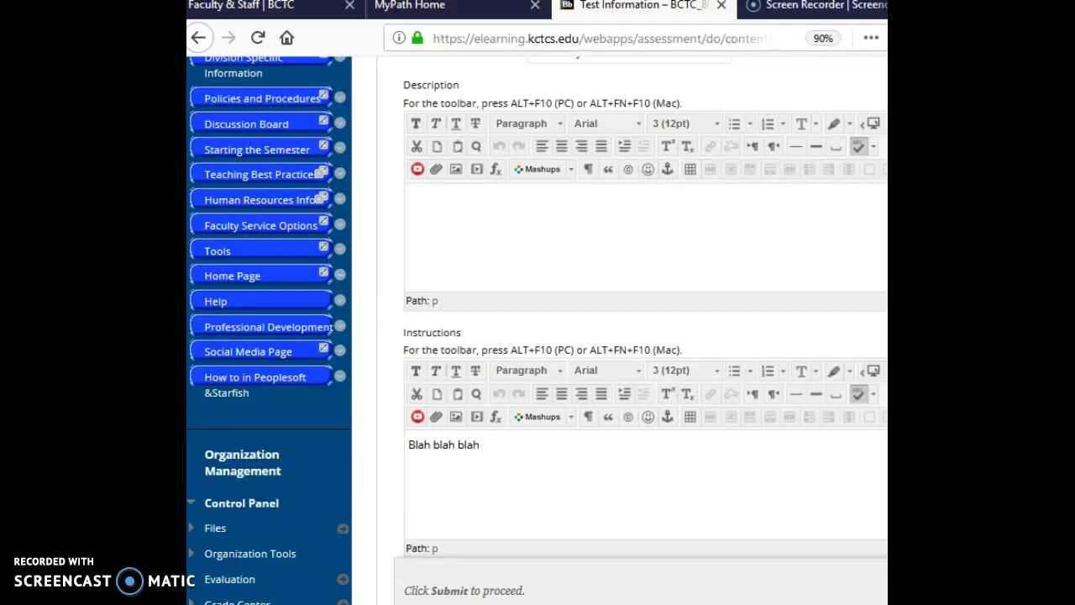
{"action": "scroll", "coordinate": [538, 328], "scroll_direction": "down", "scroll_amount": 2}
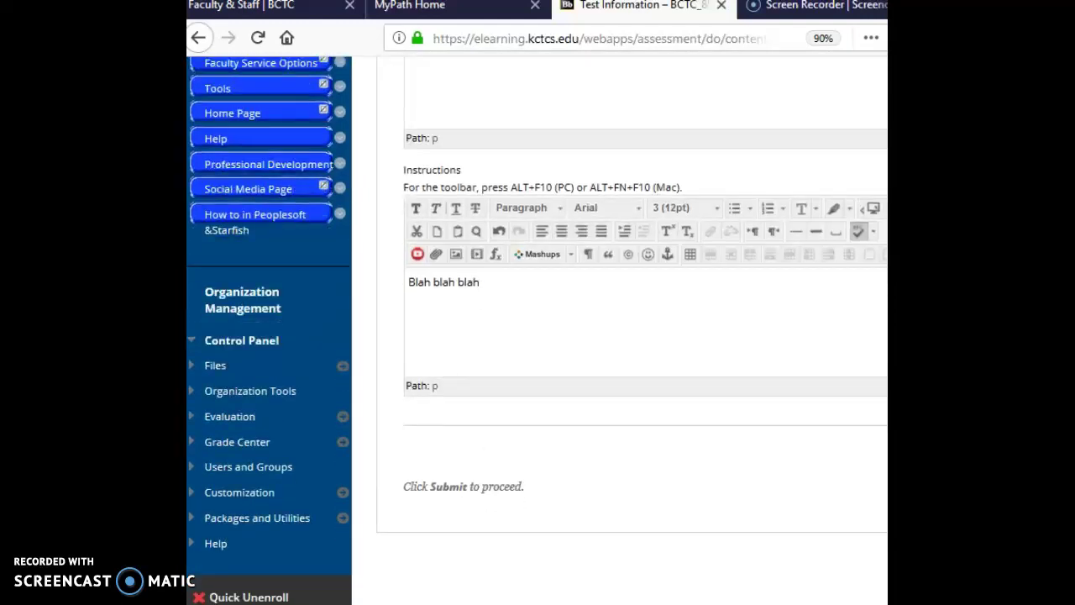
{"action": "left_click", "coordinate": [868, 557]}
{"action": "left_click", "coordinate": [865, 581]}
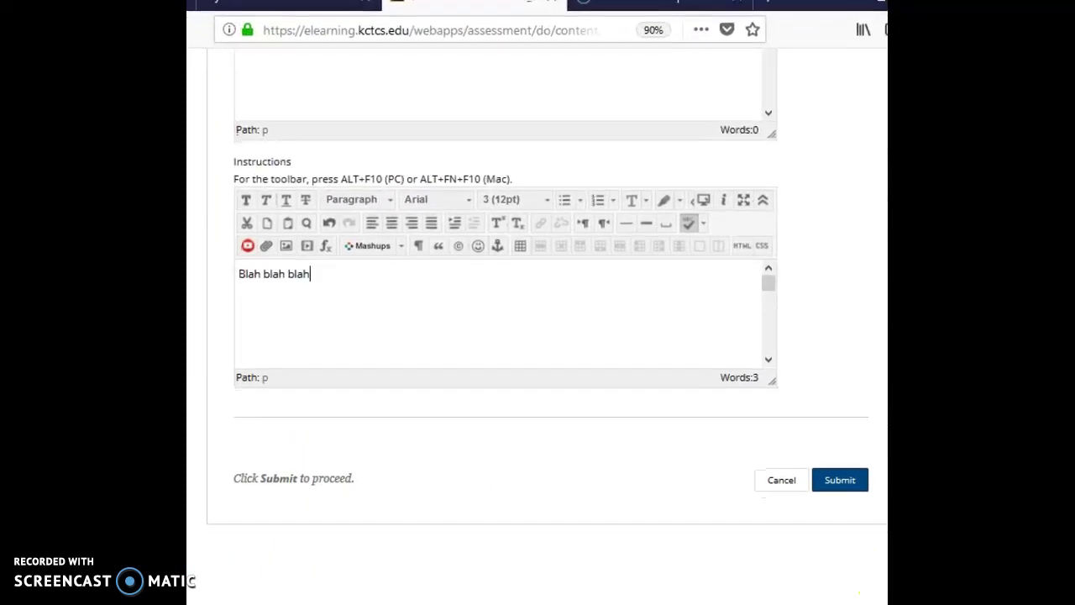
{"action": "left_click", "coordinate": [838, 489]}
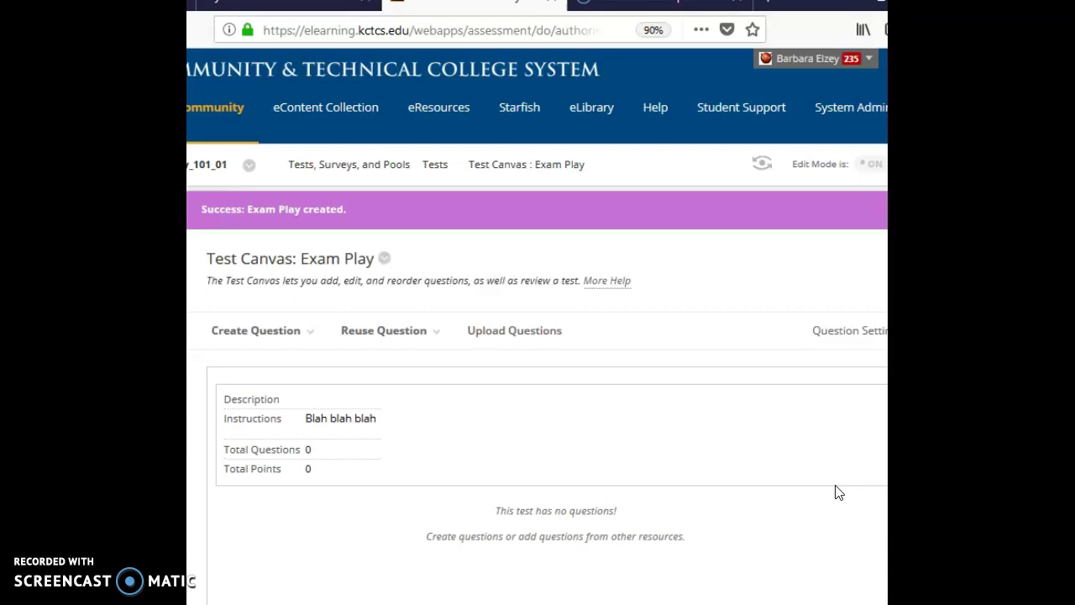
{"action": "left_click", "coordinate": [398, 335]}
{"action": "left_click", "coordinate": [239, 338]}
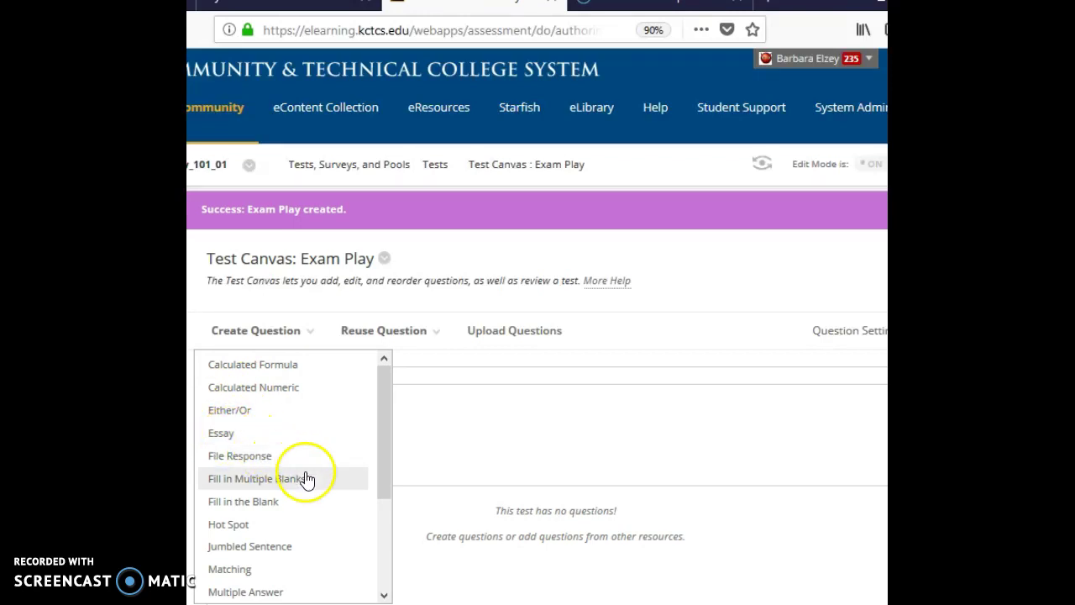
{"action": "left_click", "coordinate": [277, 478]}
{"action": "left_click", "coordinate": [220, 329]}
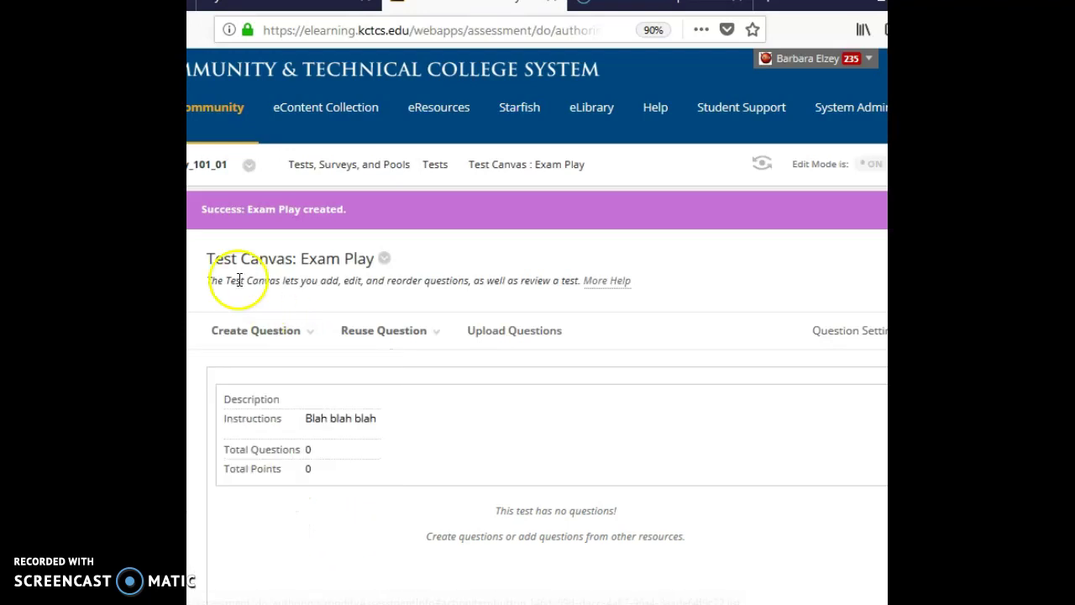
- Add a multiple choice question to the test with the text "What is the square root of 4?"
{"action": "left_click", "coordinate": [249, 331]}
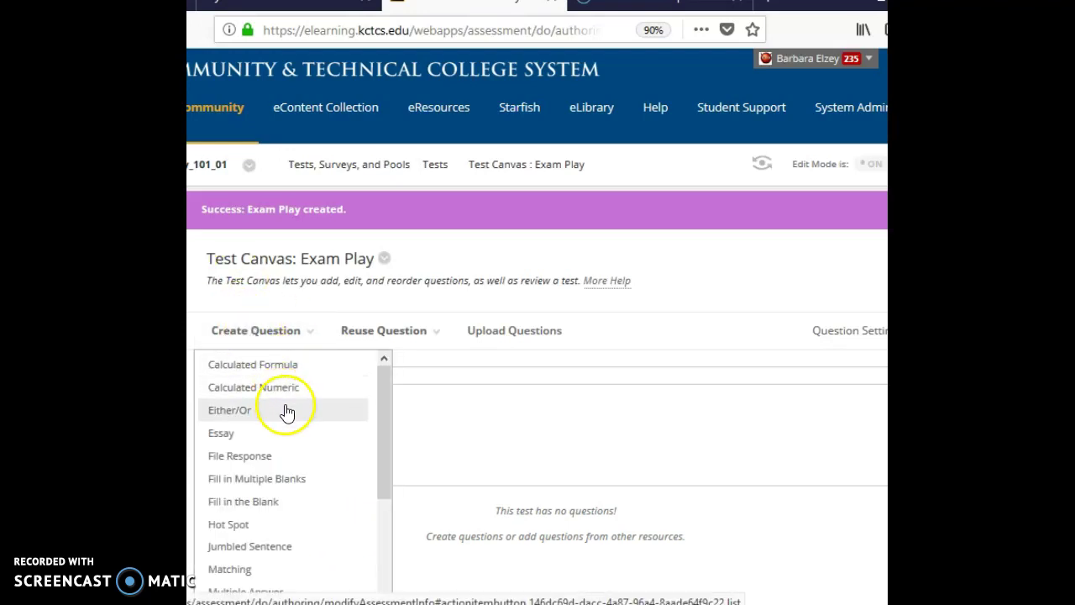
{"action": "left_click_drag", "start_coordinate": [379, 436], "coordinate": [386, 492]}
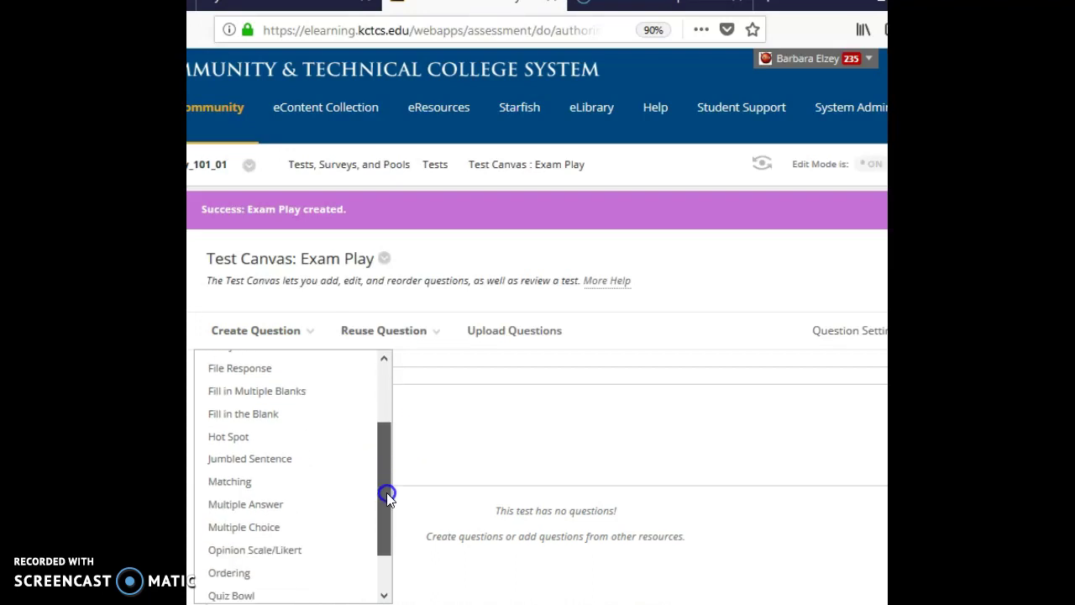
{"action": "left_click", "coordinate": [235, 529]}
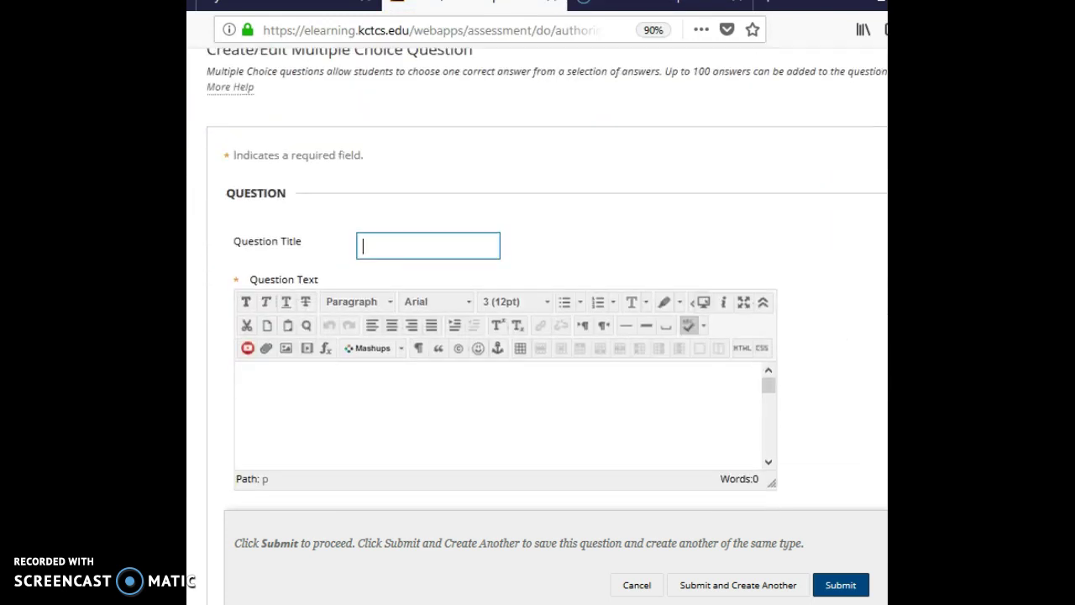
{"action": "left_click", "coordinate": [325, 408]}
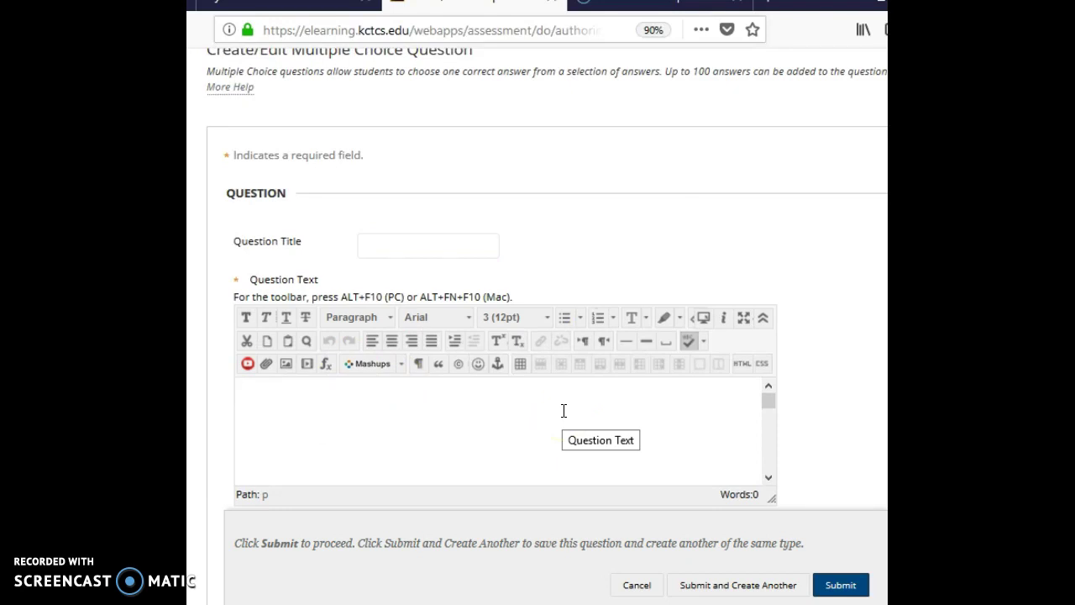
{"action": "left_click", "coordinate": [560, 414]}
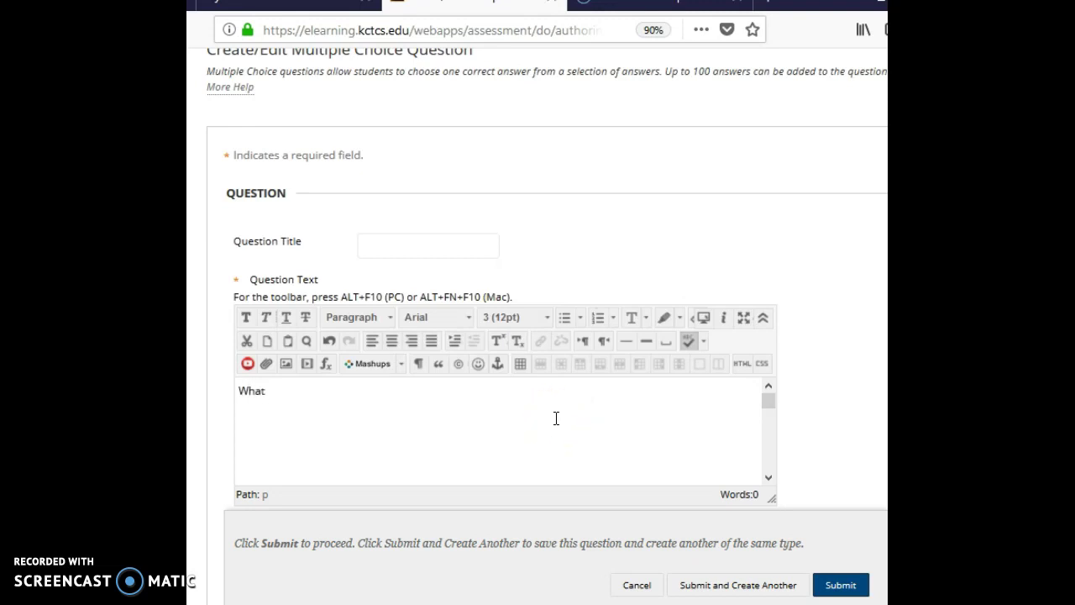
{"action": "type", "text": "hat is the square root of 4?"}
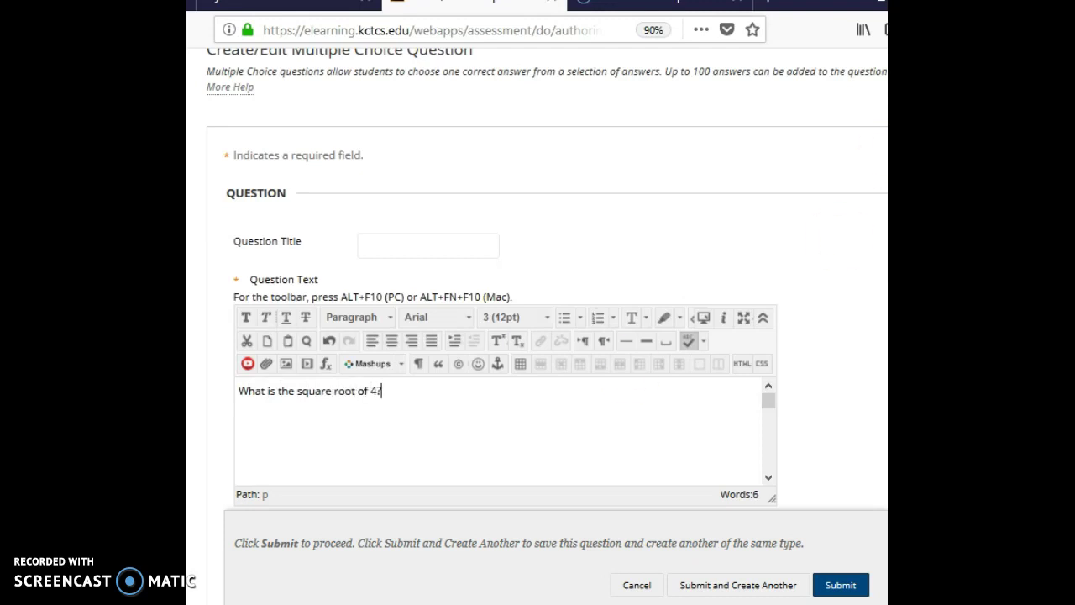
- Enter 3 as Answer 1 and 2 as Answer 2, and mark Answer 2 as the correct one
{"action": "scroll", "coordinate": [556, 277], "scroll_direction": "down", "scroll_amount": 5}
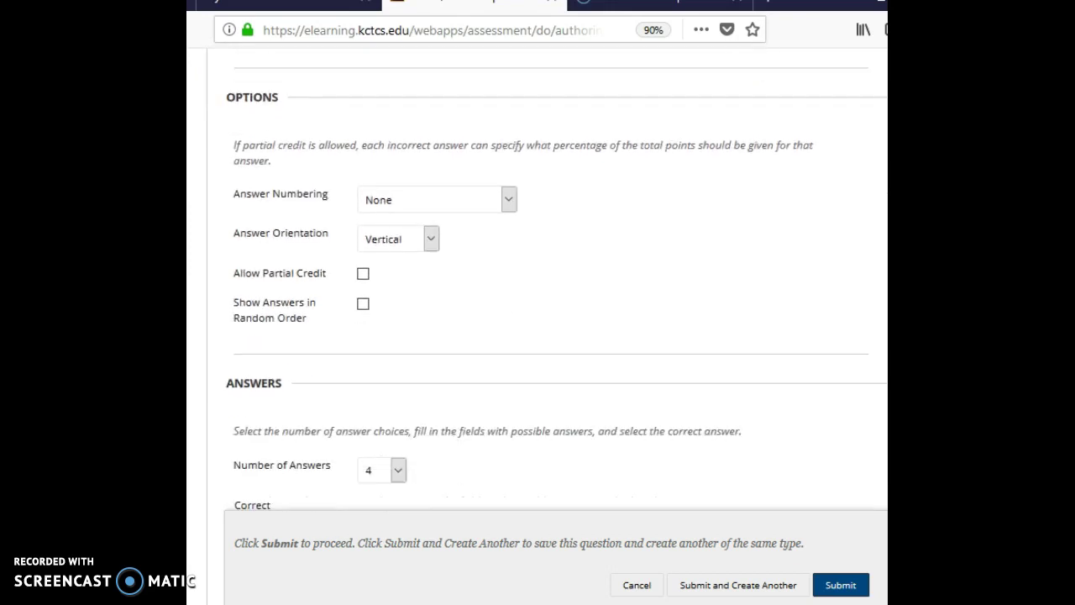
{"action": "scroll", "coordinate": [555, 277], "scroll_direction": "down", "scroll_amount": 6}
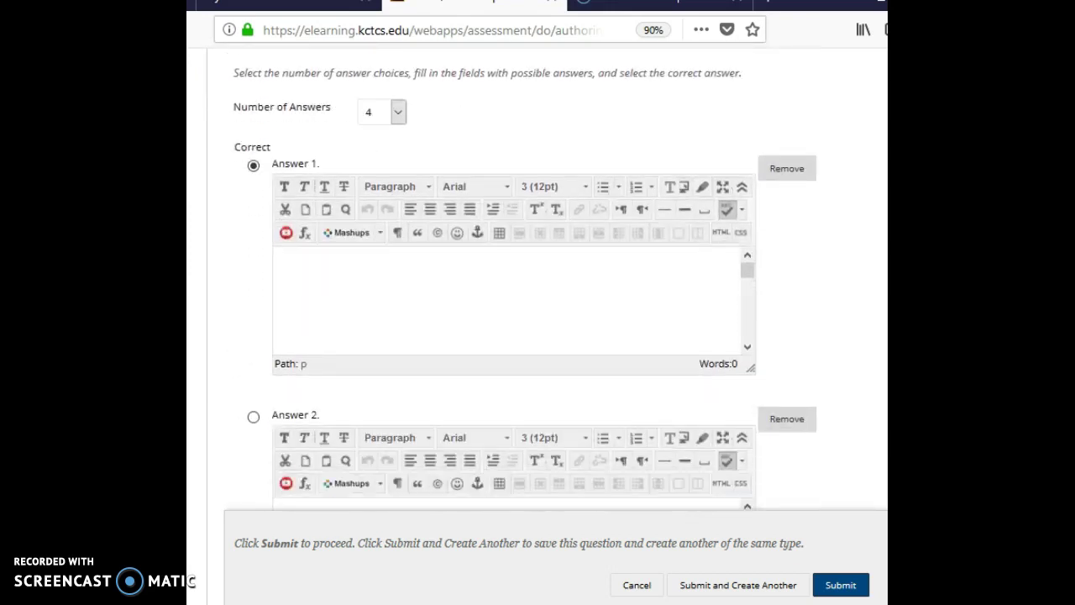
{"action": "scroll", "coordinate": [556, 277], "scroll_direction": "up", "scroll_amount": 4}
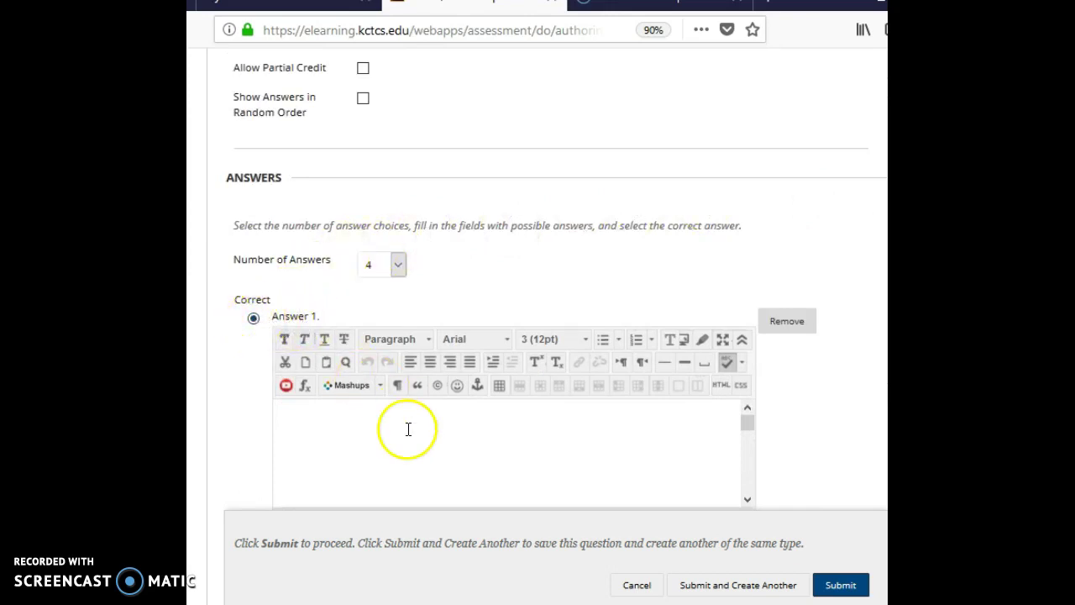
{"action": "left_click", "coordinate": [348, 432]}
{"action": "type", "text": "3"}
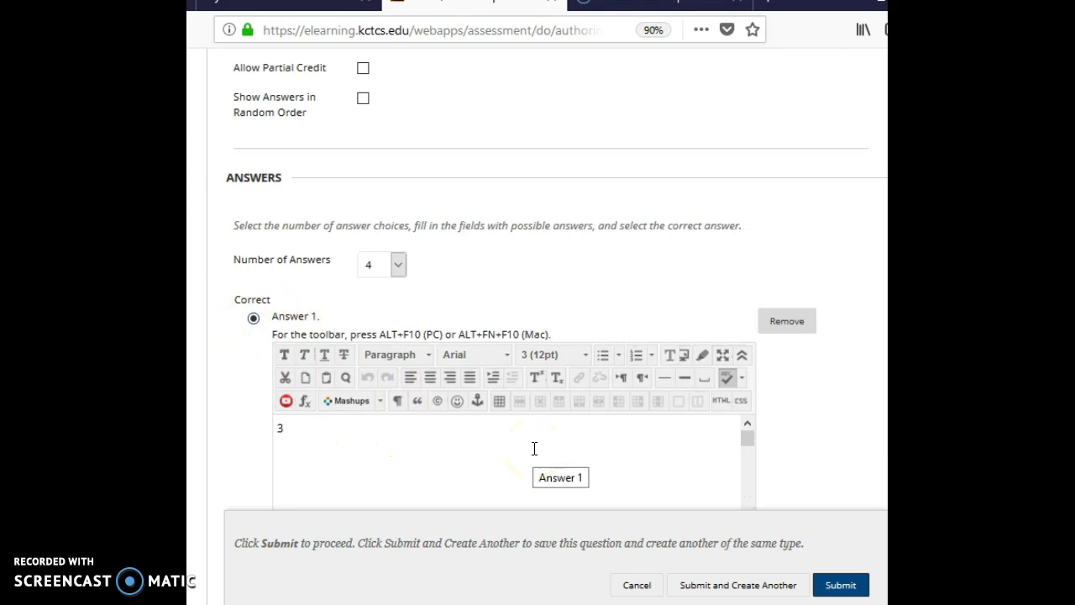
{"action": "scroll", "coordinate": [355, 319], "scroll_direction": "down", "scroll_amount": 5}
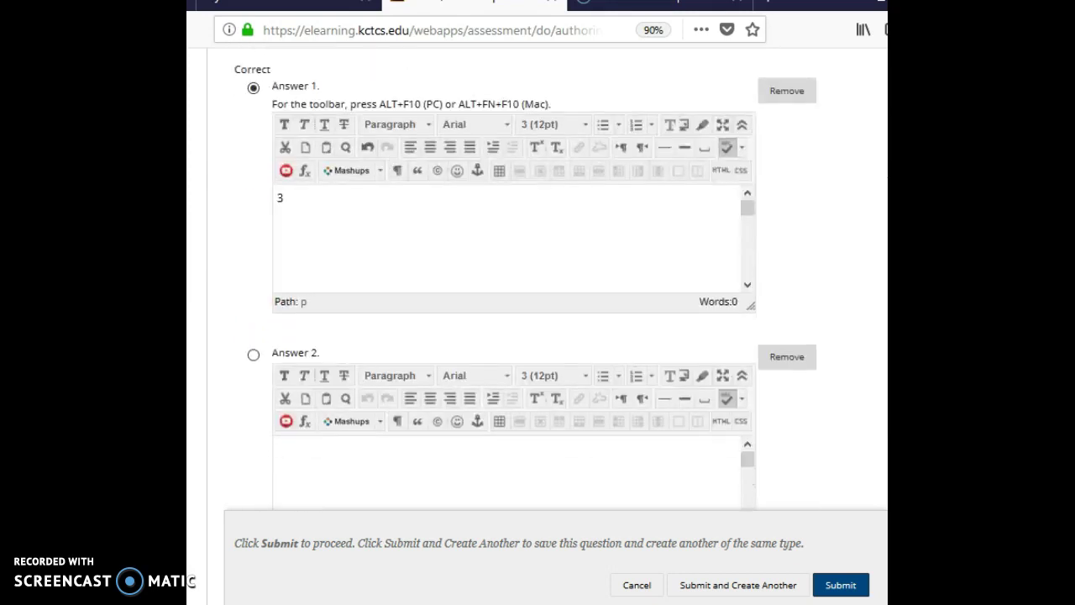
{"action": "left_click", "coordinate": [253, 354]}
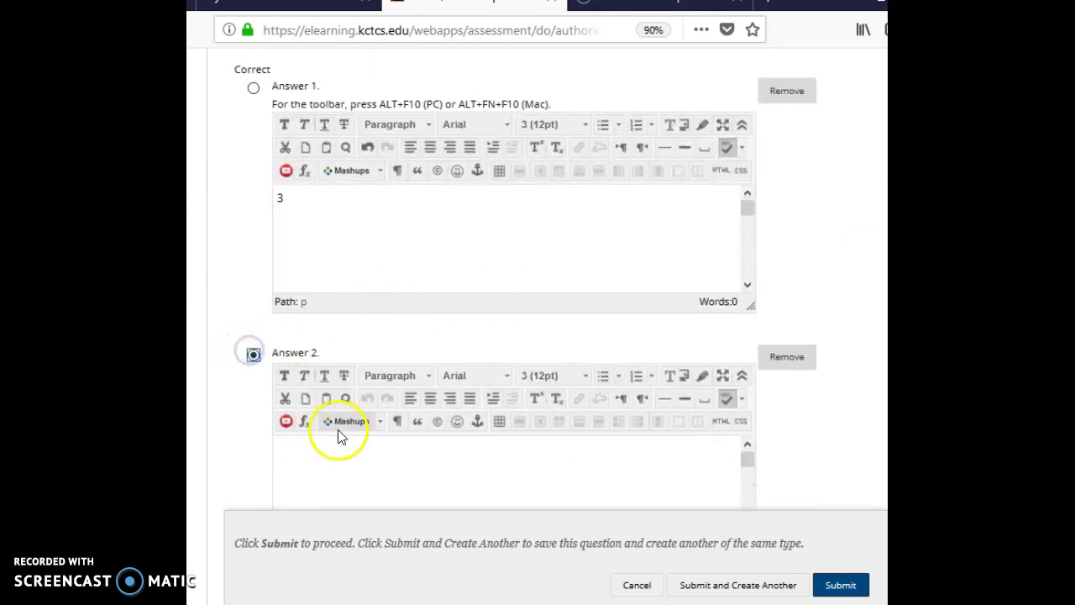
{"action": "left_click", "coordinate": [353, 457]}
{"action": "type", "text": "2"}
- Enter 5 as Answer 3 and 6 as Answer 4 of the multiple choice question
{"action": "scroll", "coordinate": [600, 363], "scroll_direction": "down", "scroll_amount": 5}
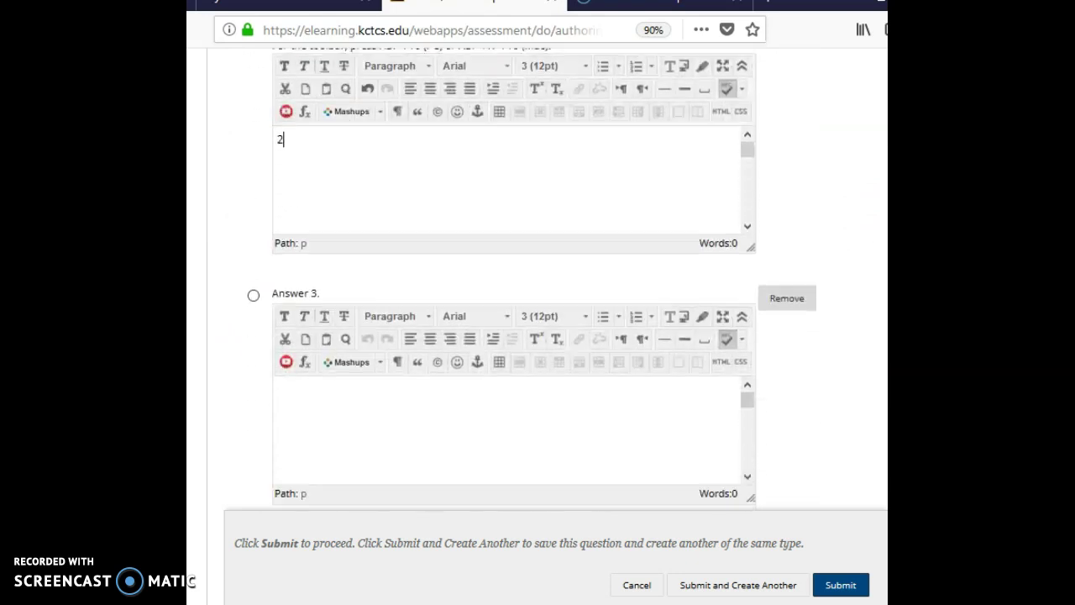
{"action": "left_click", "coordinate": [601, 363]}
{"action": "left_click", "coordinate": [345, 355]}
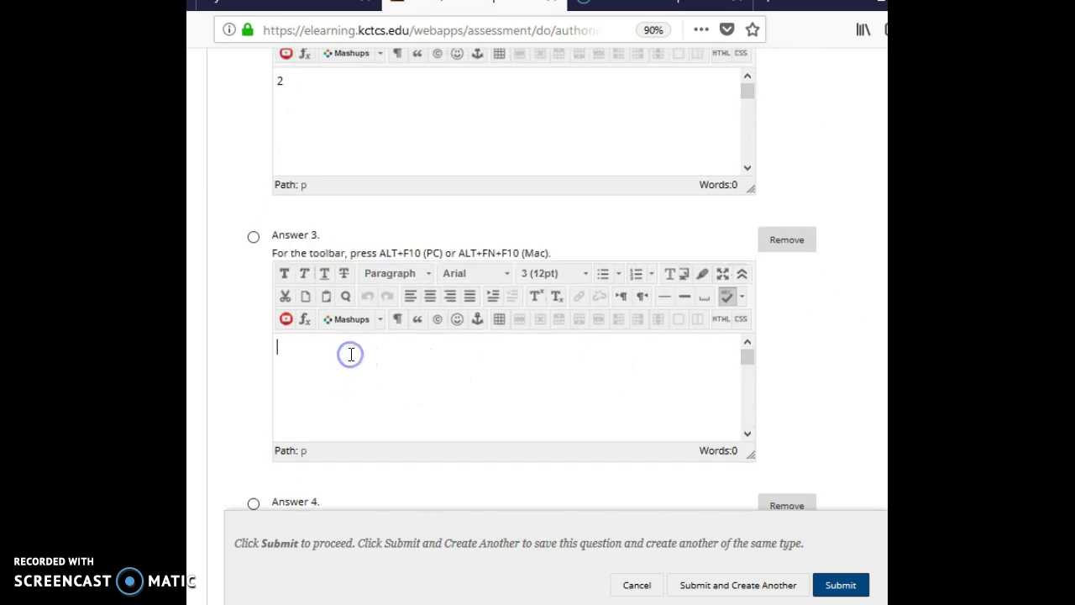
{"action": "type", "text": "5"}
{"action": "scroll", "coordinate": [514, 336], "scroll_direction": "down", "scroll_amount": 2}
{"action": "left_click", "coordinate": [323, 446]}
{"action": "type", "text": "6"}
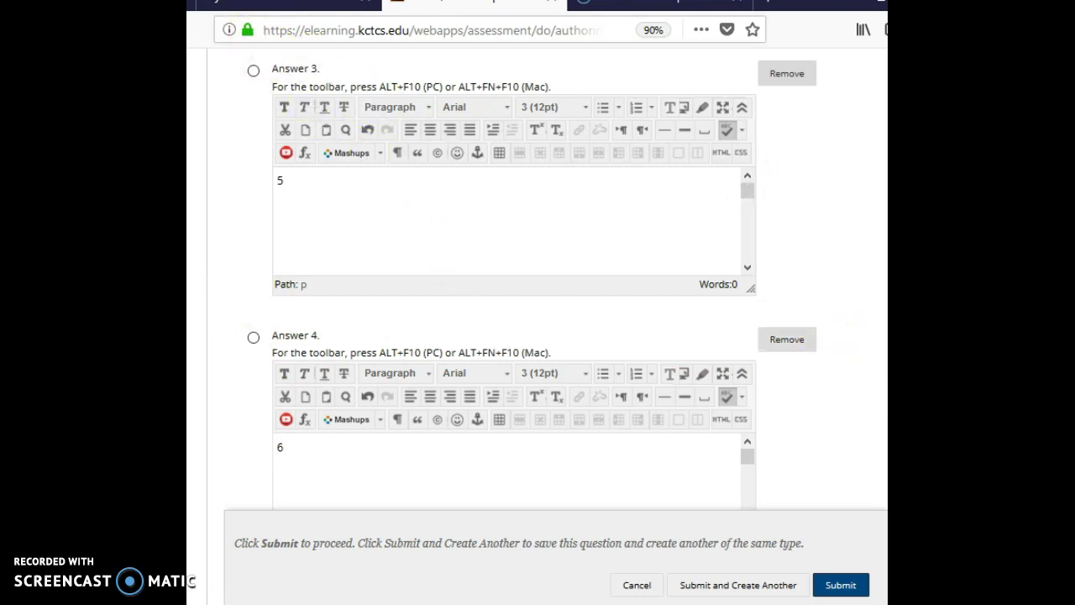
- Check the available choices for the number of answers in the multiple choice question
{"action": "scroll", "coordinate": [554, 277], "scroll_direction": "down", "scroll_amount": 4}
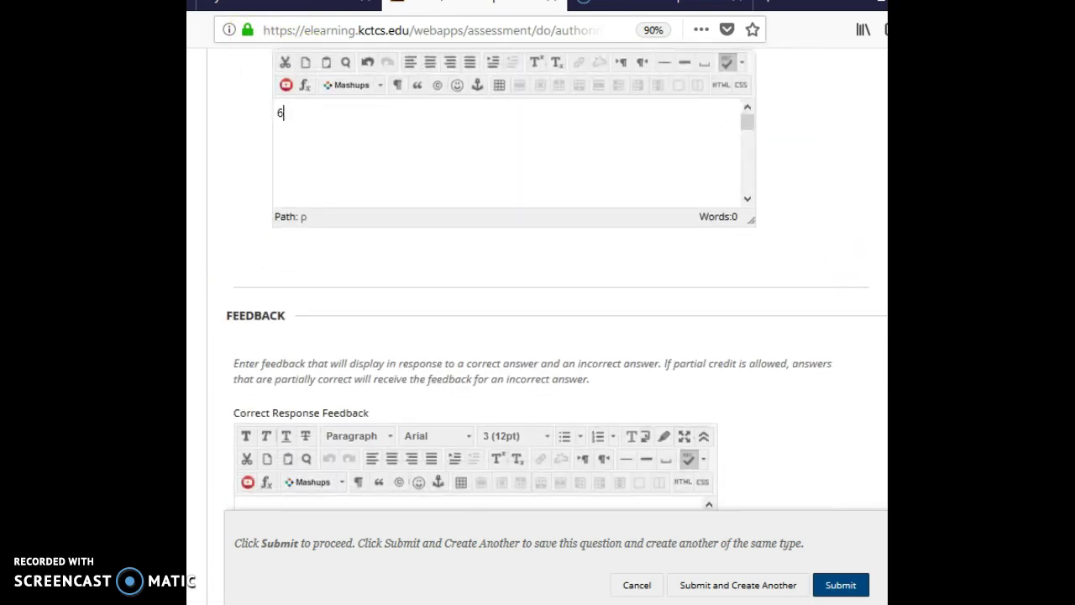
{"action": "scroll", "coordinate": [537, 277], "scroll_direction": "up", "scroll_amount": 12}
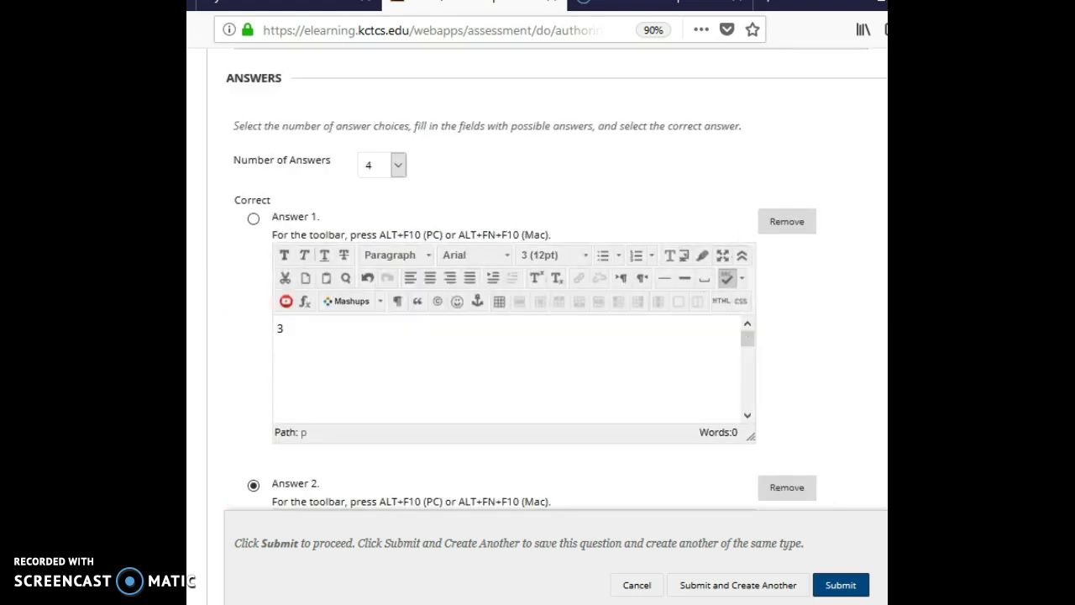
{"action": "scroll", "coordinate": [538, 277], "scroll_direction": "up", "scroll_amount": 2}
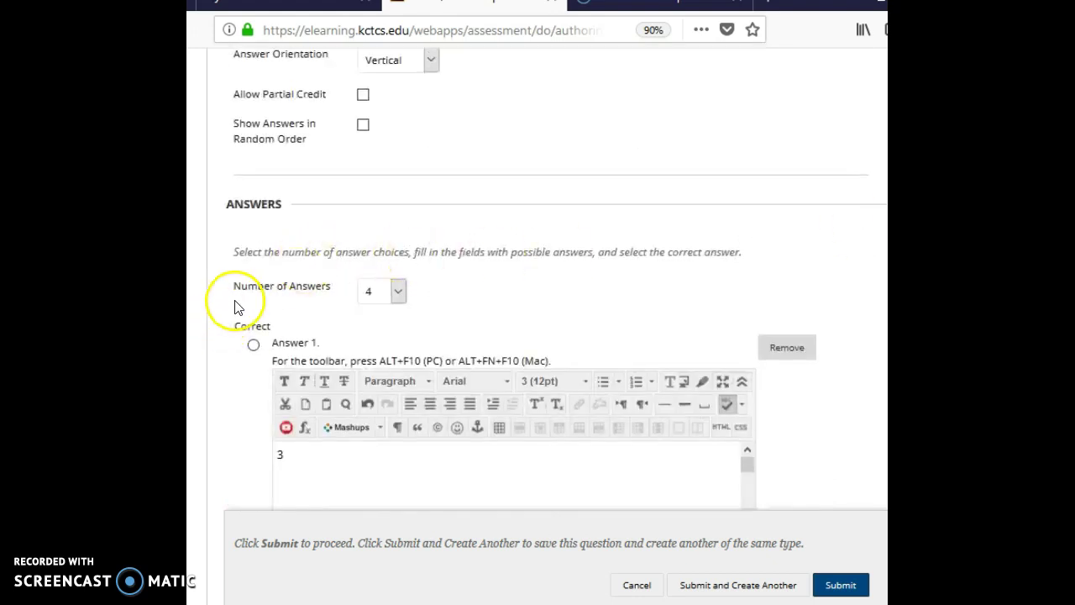
{"action": "left_click", "coordinate": [398, 294]}
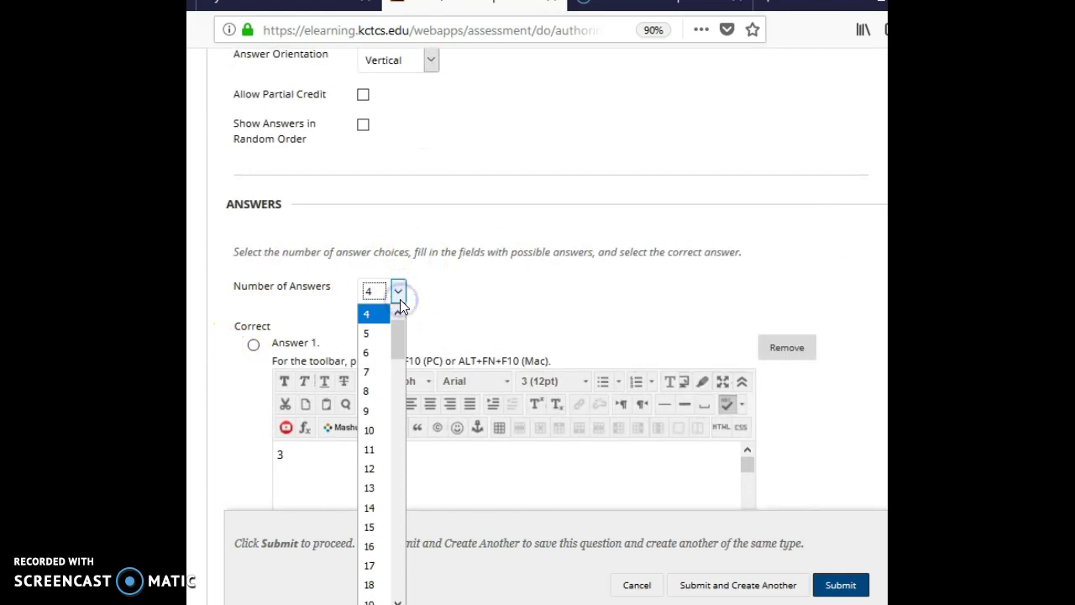
{"action": "left_click", "coordinate": [541, 303]}
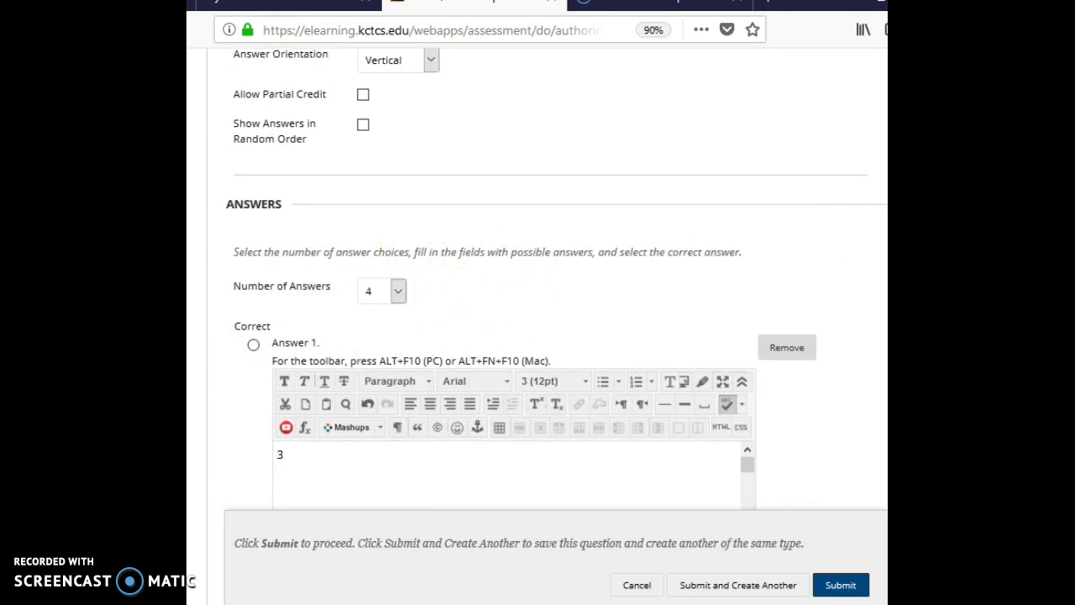
- Enter "Good!" as the correct response feedback and "The answer is 2." as the incorrect response feedback
{"action": "scroll", "coordinate": [537, 277], "scroll_direction": "down", "scroll_amount": 10}
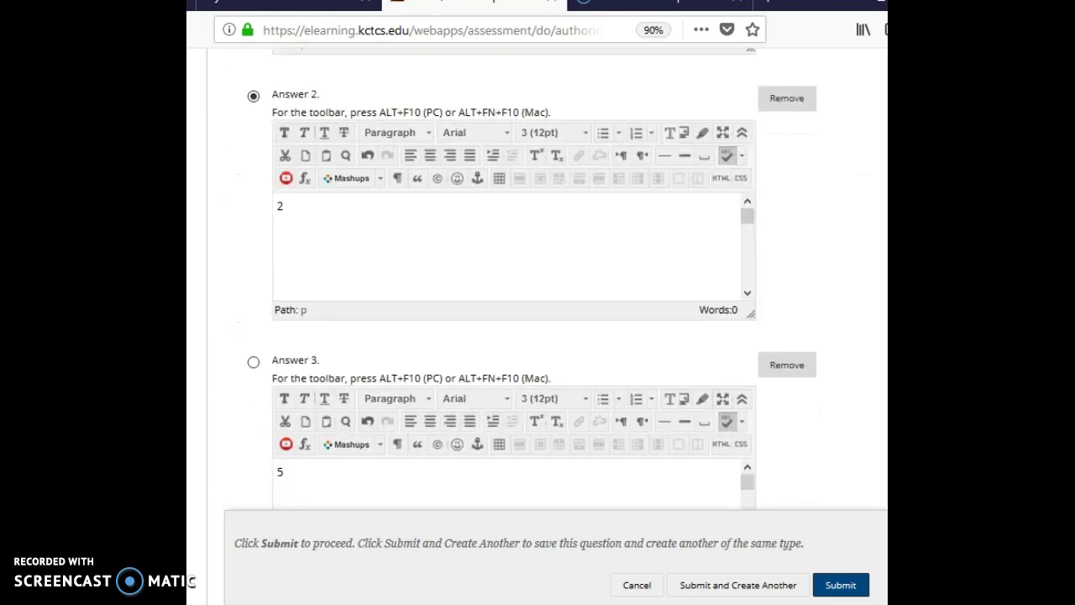
{"action": "scroll", "coordinate": [537, 277], "scroll_direction": "down", "scroll_amount": 3}
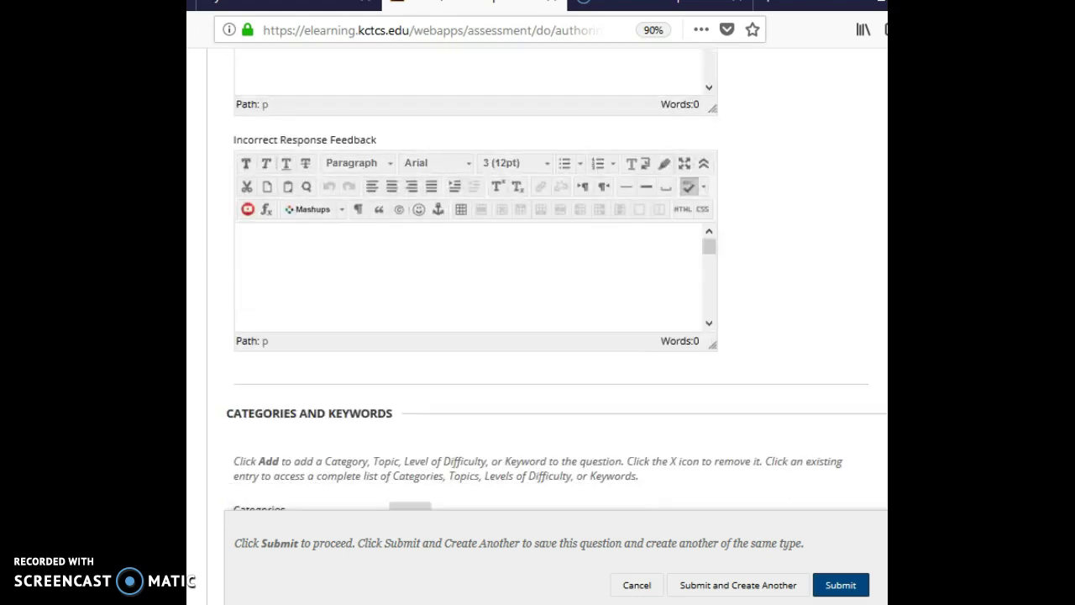
{"action": "scroll", "coordinate": [537, 277], "scroll_direction": "up", "scroll_amount": 5}
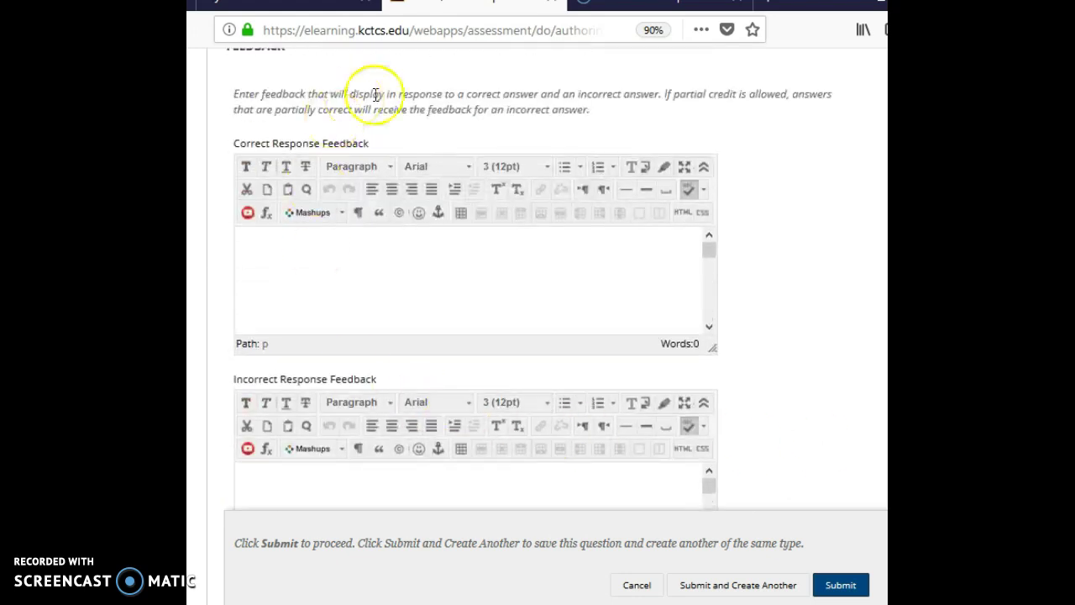
{"action": "left_click", "coordinate": [344, 249]}
{"action": "type", "text": "Good!"}
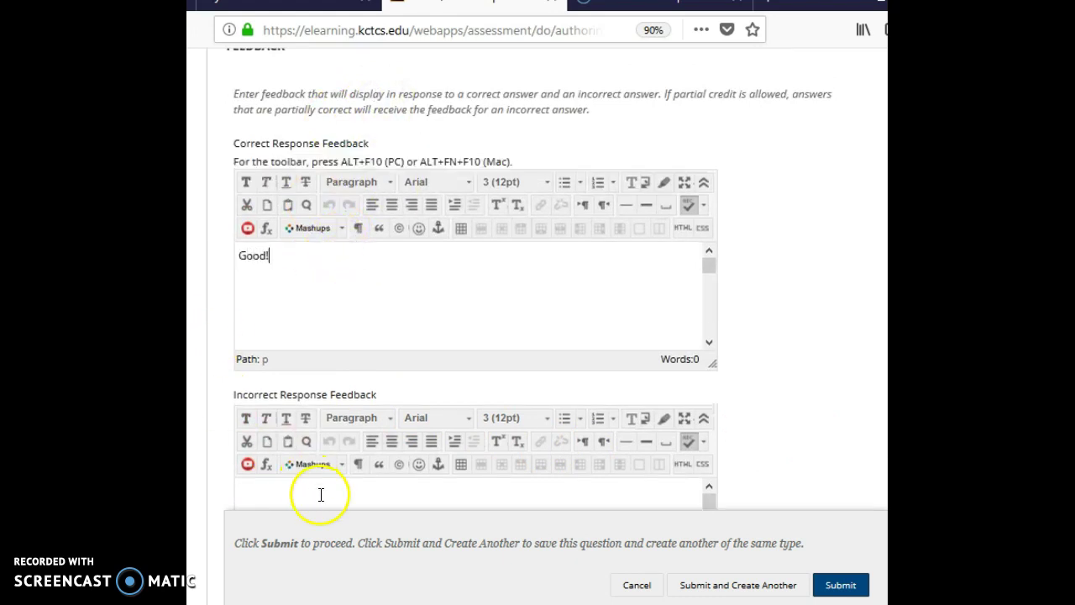
{"action": "scroll", "coordinate": [857, 442], "scroll_direction": "down", "scroll_amount": 1}
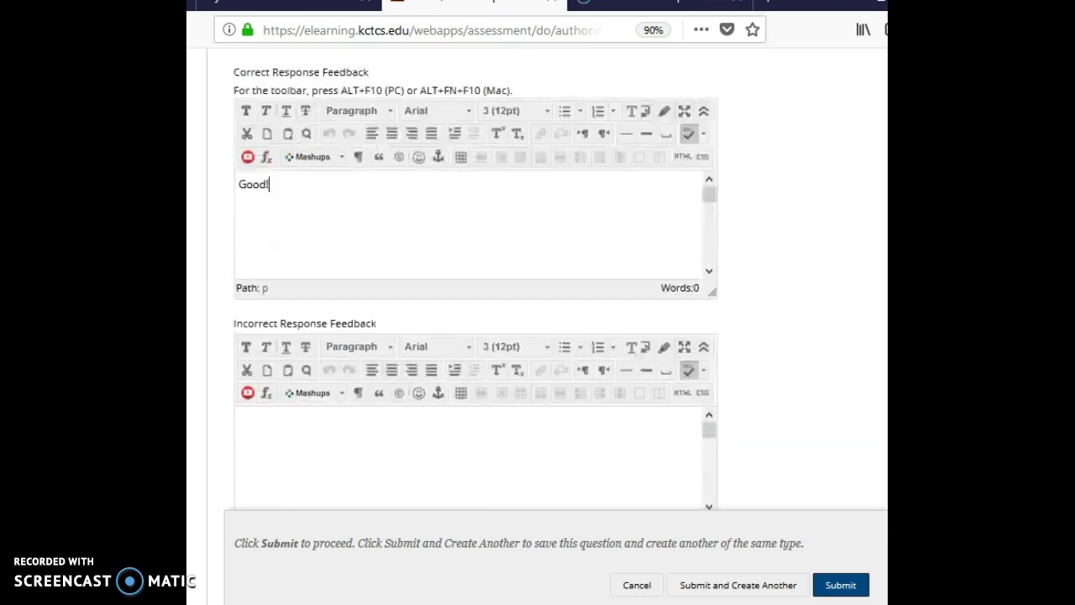
{"action": "left_click", "coordinate": [391, 467]}
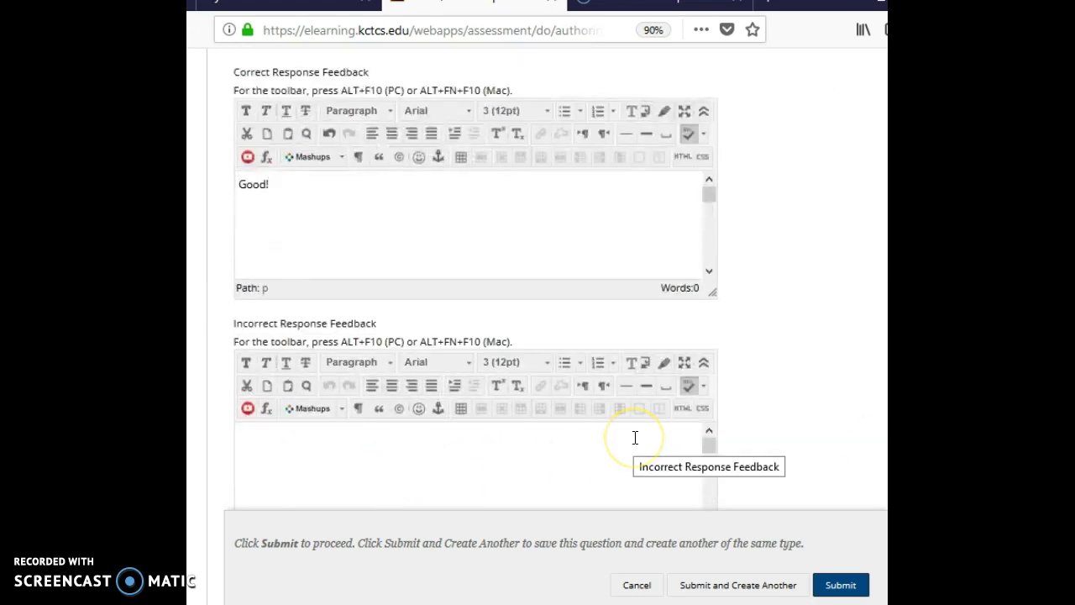
{"action": "type", "text": "The answer is 2."}
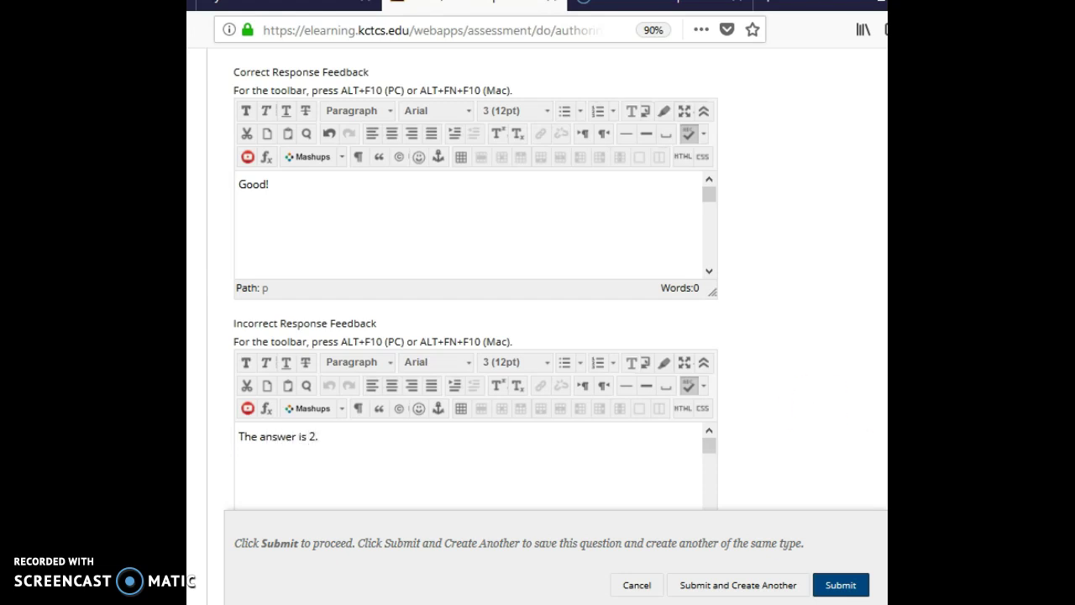
- Leave the categories, keywords and instructor notes empty, submit the question and start another multiple choice question
{"action": "scroll", "coordinate": [556, 277], "scroll_direction": "down", "scroll_amount": 5}
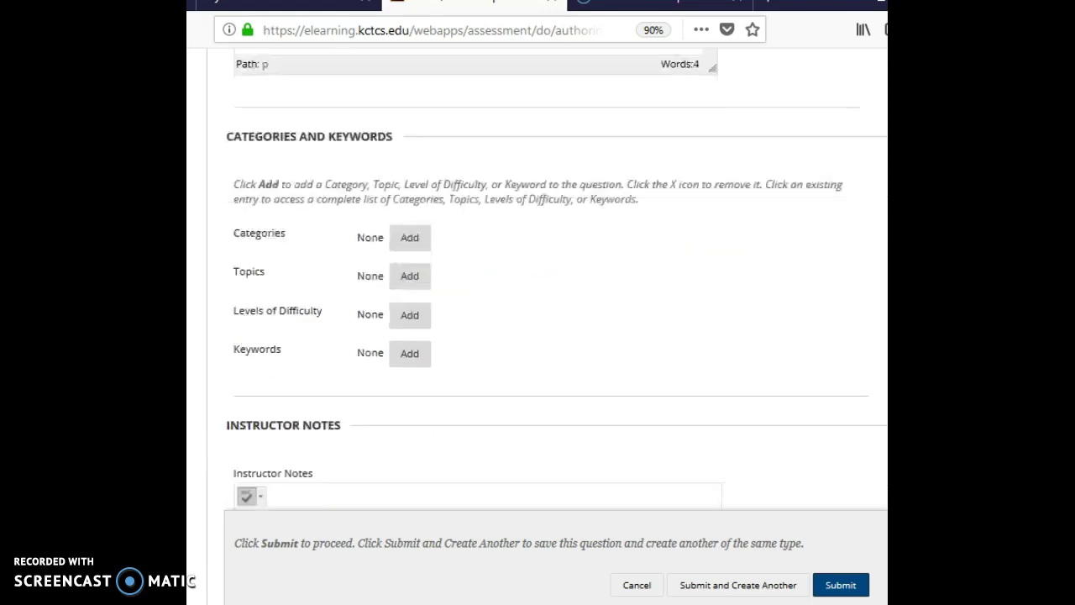
{"action": "scroll", "coordinate": [556, 286], "scroll_direction": "down", "scroll_amount": 5}
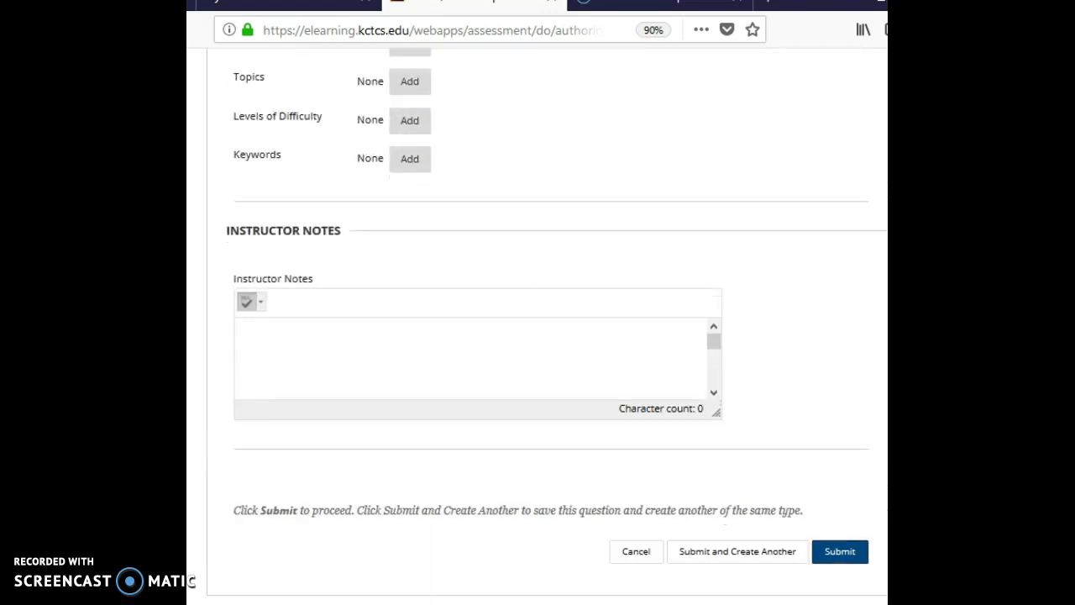
{"action": "left_click", "coordinate": [842, 550]}
{"action": "left_click", "coordinate": [705, 556]}
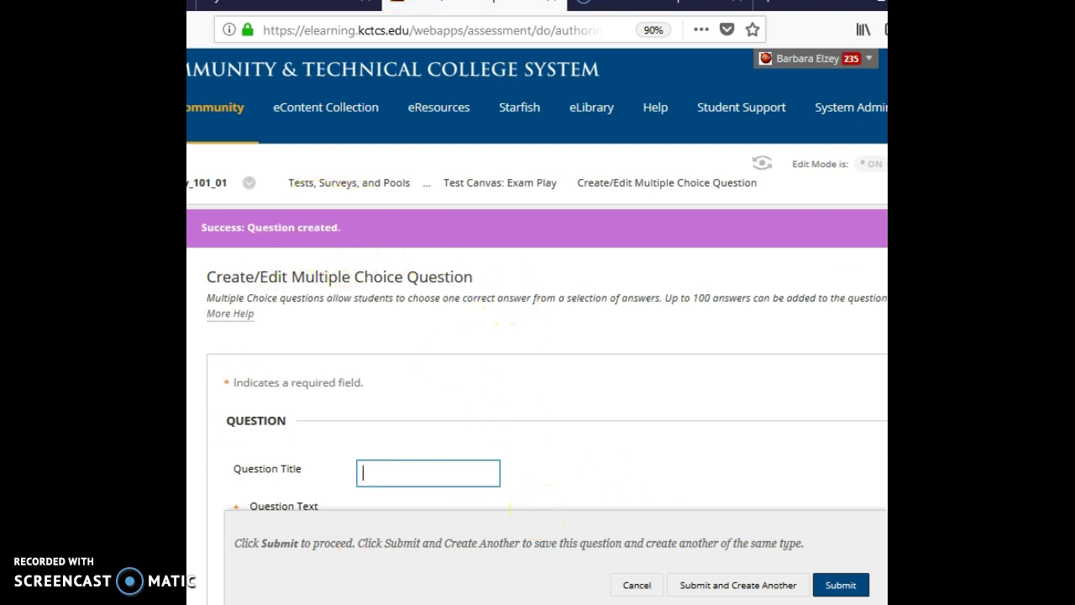
- Try to submit the second multiple choice question with its question text left blank
{"action": "scroll", "coordinate": [554, 335], "scroll_direction": "down", "scroll_amount": 10}
{"action": "scroll", "coordinate": [537, 277], "scroll_direction": "up", "scroll_amount": 15}
{"action": "scroll", "coordinate": [537, 277], "scroll_direction": "down", "scroll_amount": 4}
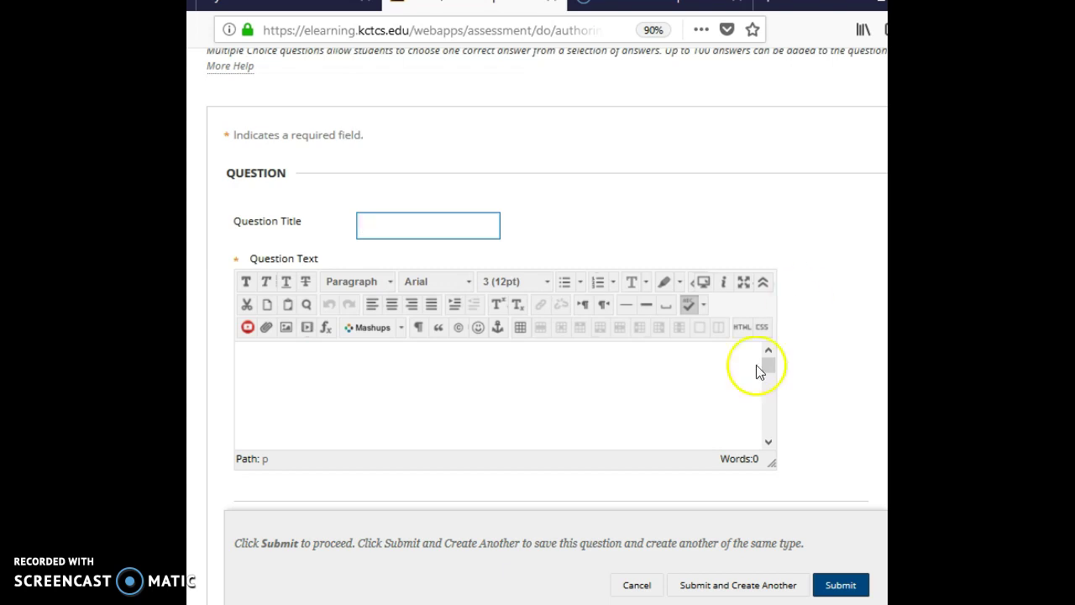
{"action": "left_click", "coordinate": [855, 591]}
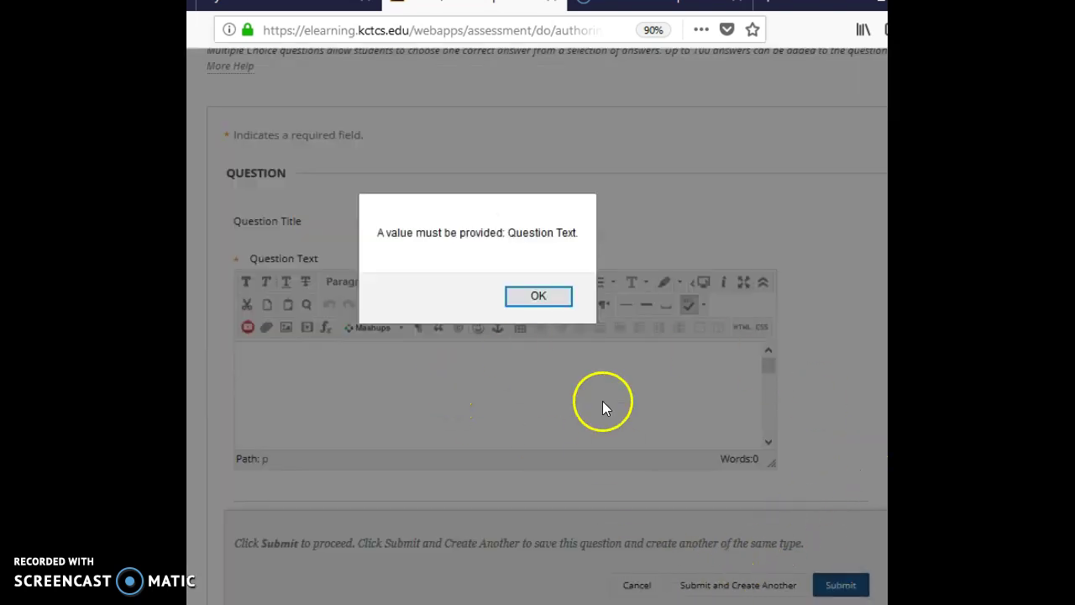
{"action": "left_click", "coordinate": [529, 294]}
- Cancel the blank second question and review the square root question on the Exam Play test canvas
{"action": "left_click", "coordinate": [636, 585]}
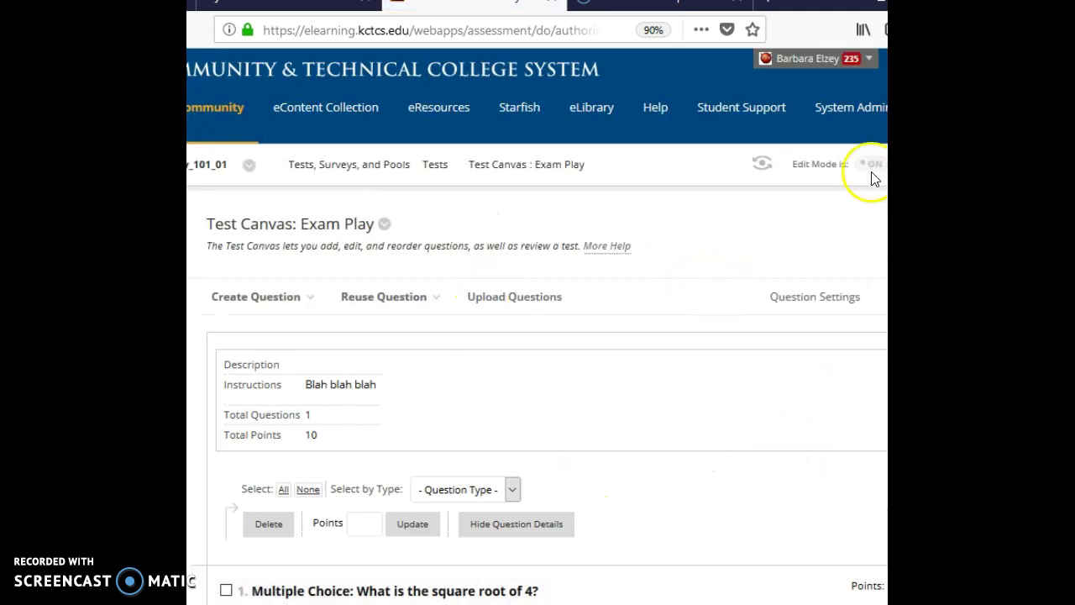
{"action": "scroll", "coordinate": [537, 327], "scroll_direction": "down", "scroll_amount": 6}
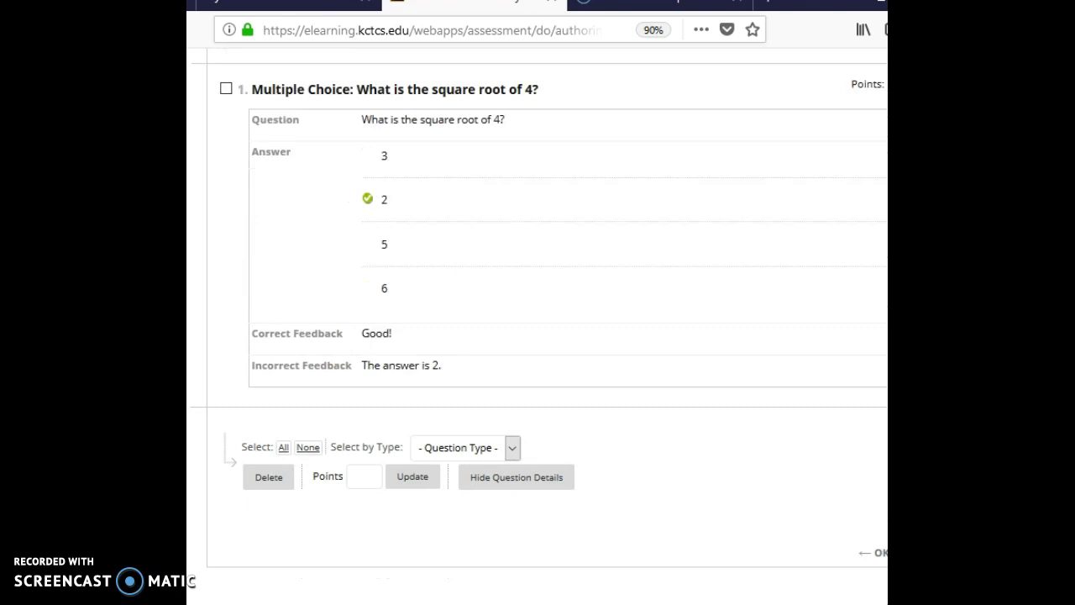
{"action": "scroll", "coordinate": [537, 328], "scroll_direction": "down", "scroll_amount": 1}
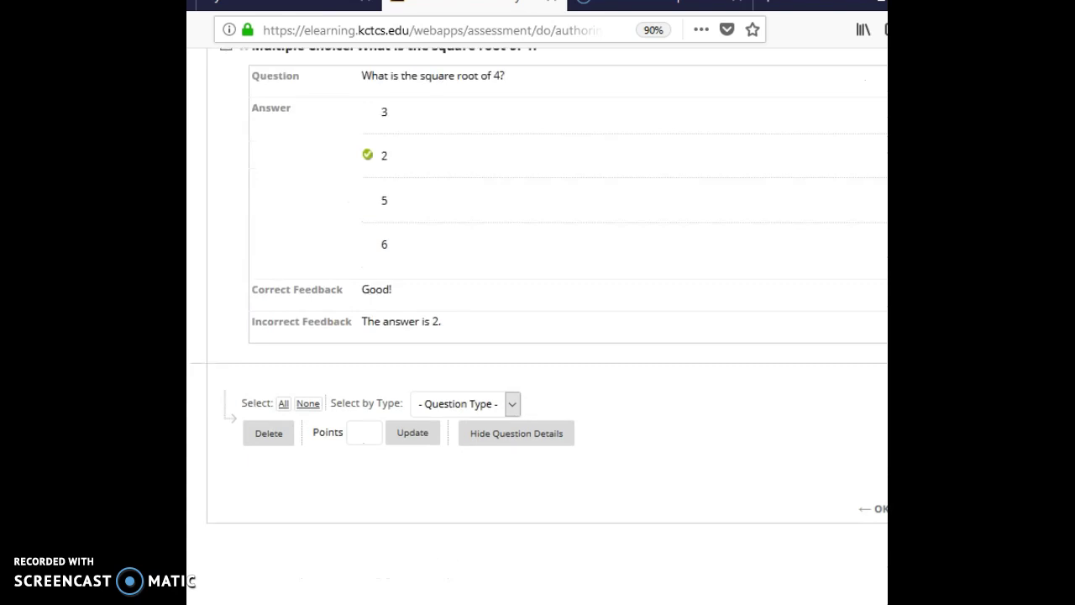
{"action": "scroll", "coordinate": [537, 327], "scroll_direction": "up", "scroll_amount": 5}
{"action": "scroll", "coordinate": [537, 327], "scroll_direction": "down", "scroll_amount": 5}
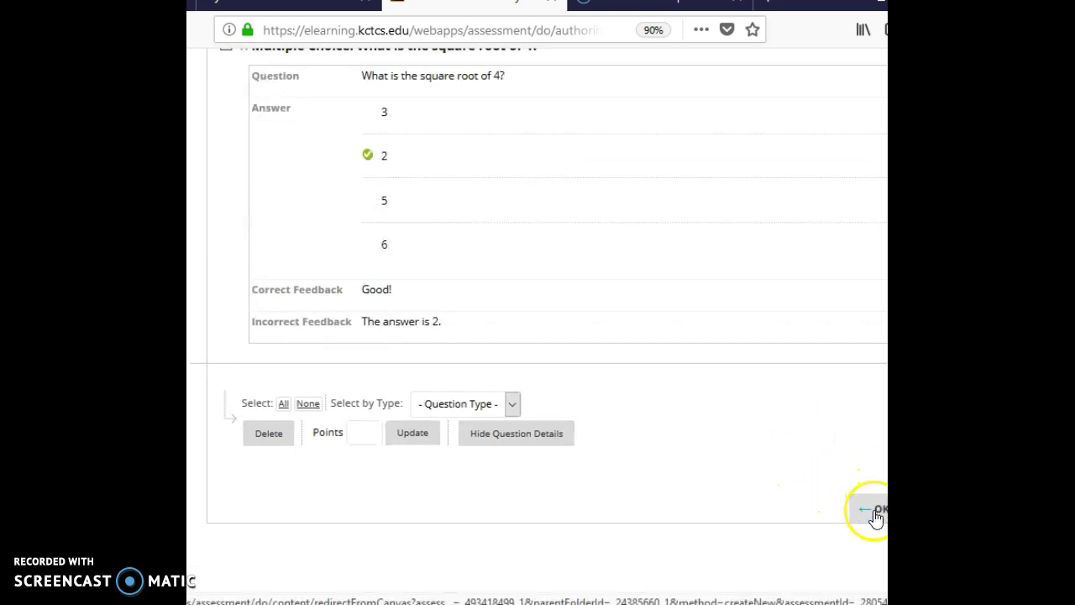
- Finish editing the test canvas and add the existing Exam Play test to the Professional Development area
{"action": "left_click", "coordinate": [876, 514]}
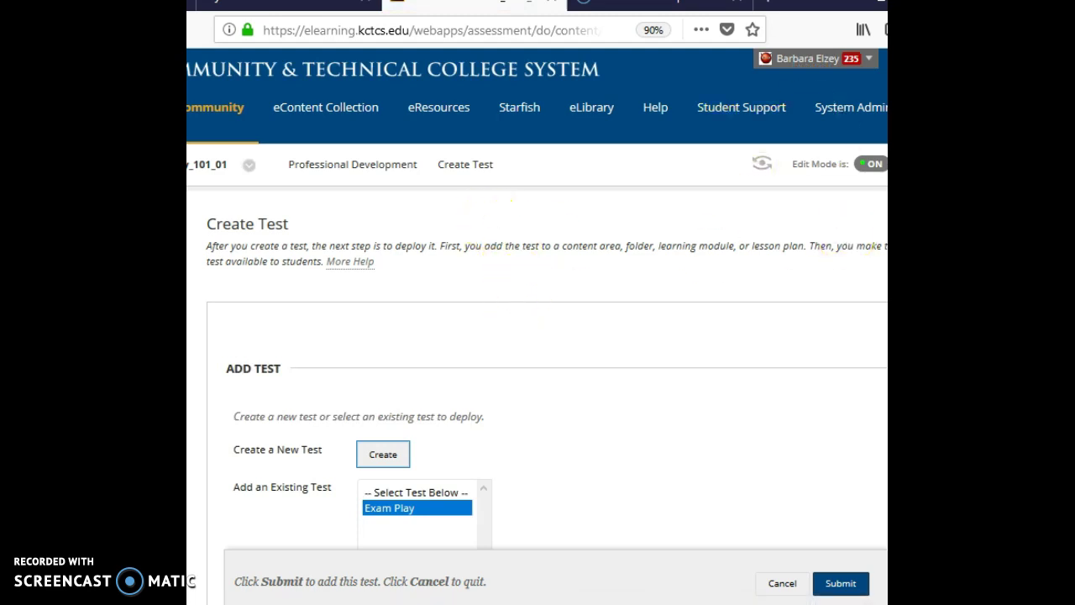
{"action": "scroll", "coordinate": [537, 336], "scroll_direction": "down", "scroll_amount": 4}
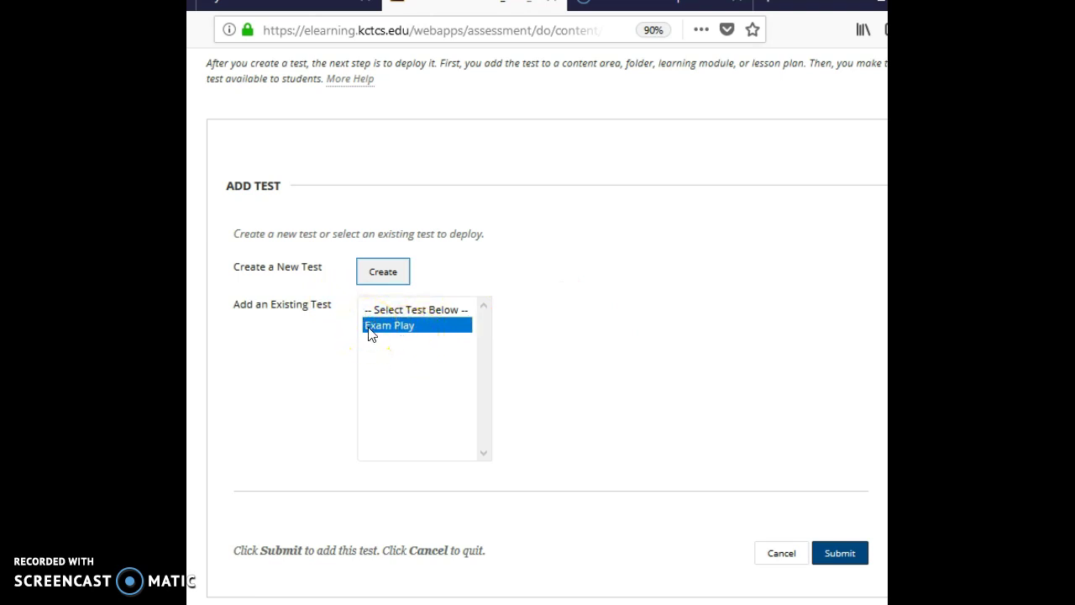
{"action": "left_click", "coordinate": [835, 554]}
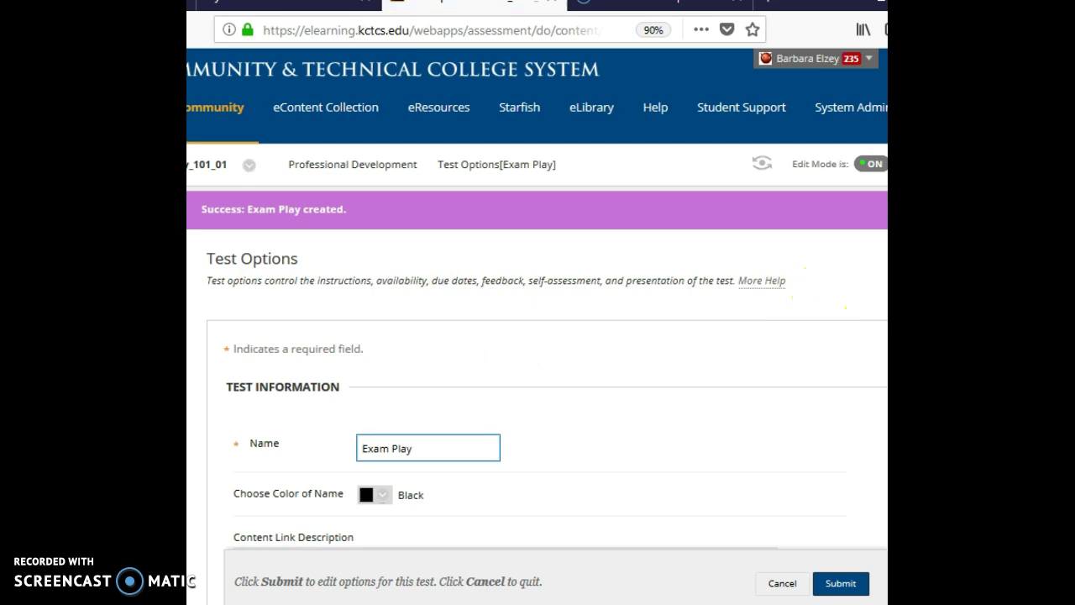
- Set the color of the test name to Pink-Pink-Magenta (#FF0099) in the test options
{"action": "scroll", "coordinate": [537, 336], "scroll_direction": "down", "scroll_amount": 3}
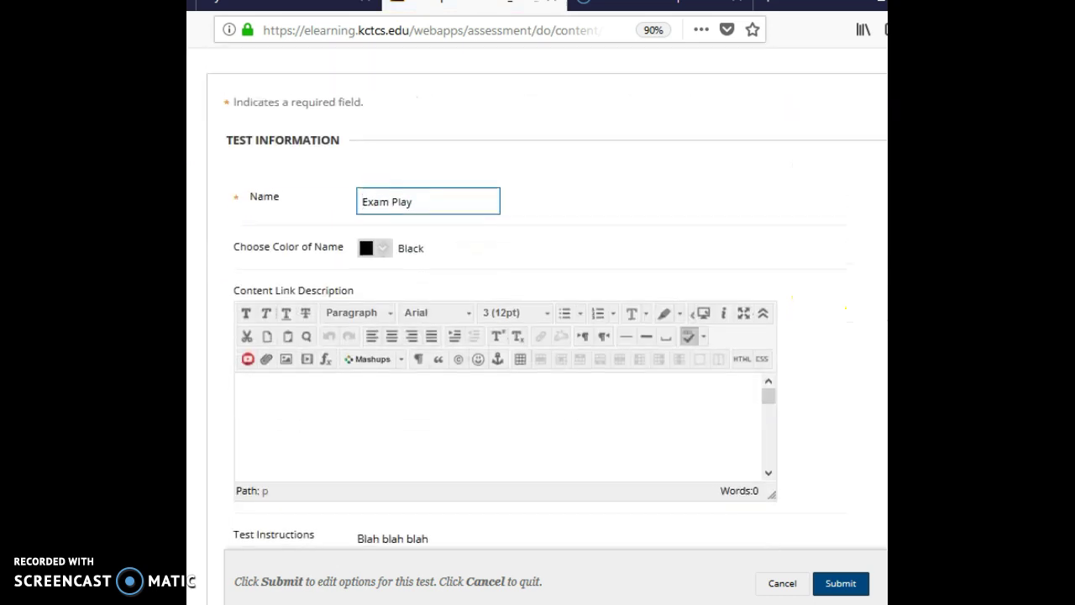
{"action": "scroll", "coordinate": [546, 336], "scroll_direction": "down", "scroll_amount": 1}
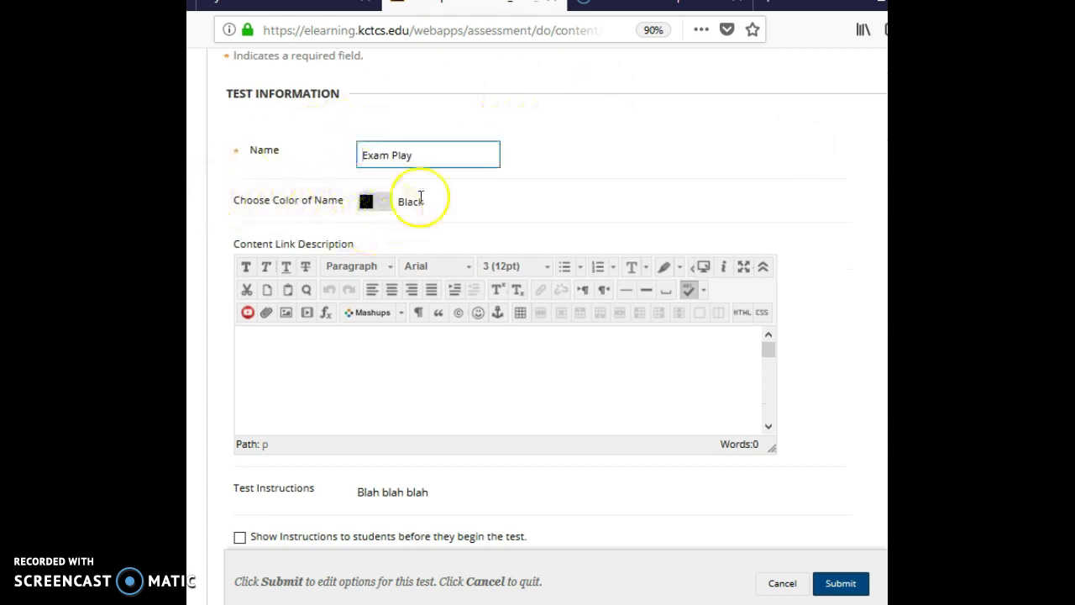
{"action": "left_click", "coordinate": [383, 204]}
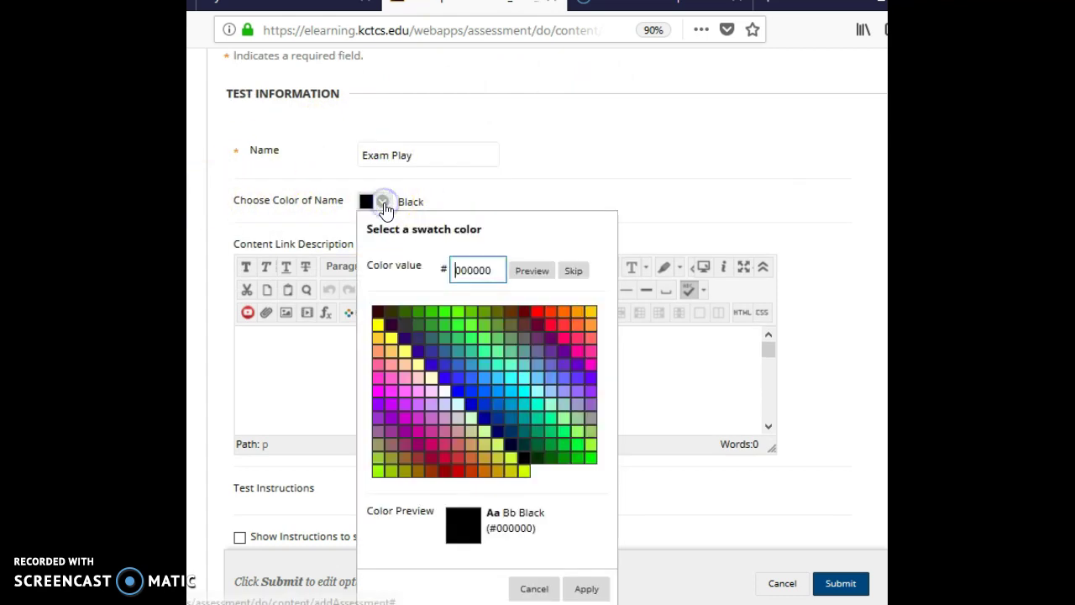
{"action": "left_click", "coordinate": [579, 353]}
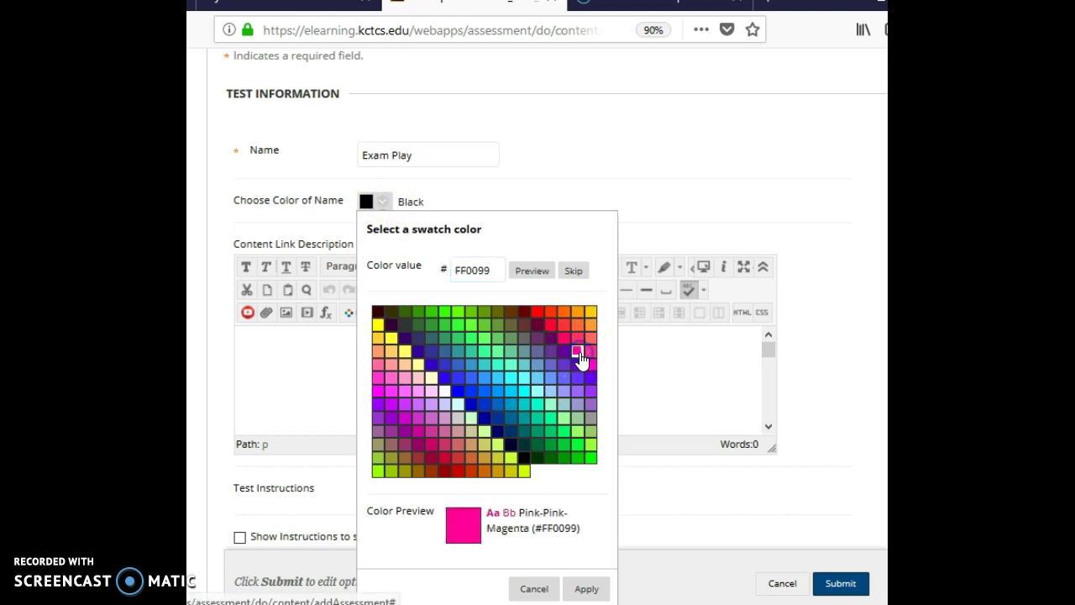
{"action": "left_click", "coordinate": [586, 588]}
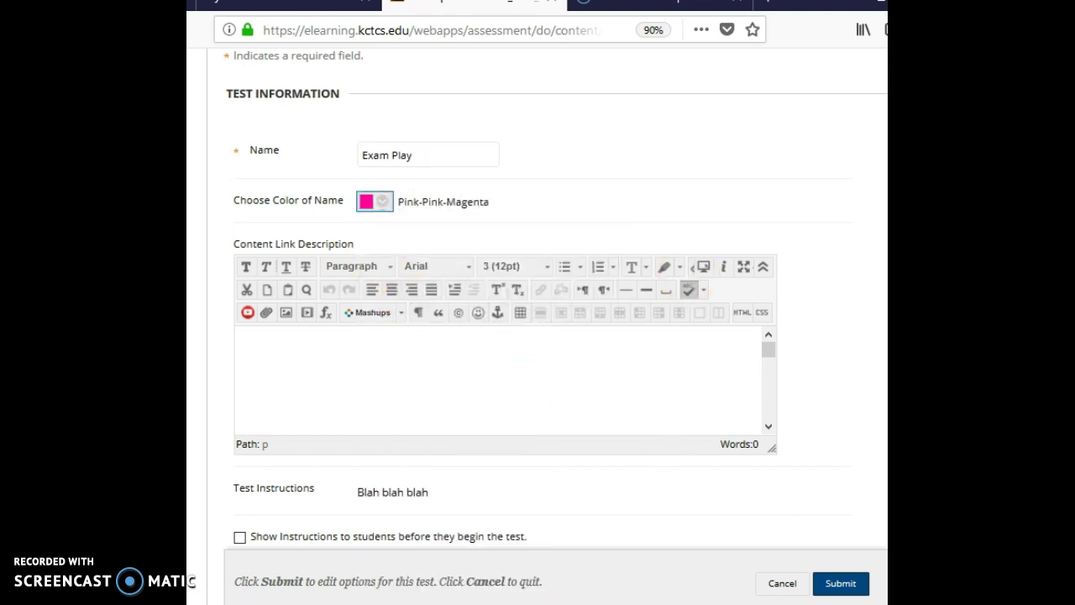
- Show the instructions to students before they begin the test and set the test to open in a new window
{"action": "scroll", "coordinate": [556, 297], "scroll_direction": "down", "scroll_amount": 1}
{"action": "scroll", "coordinate": [556, 297], "scroll_direction": "down", "scroll_amount": 5}
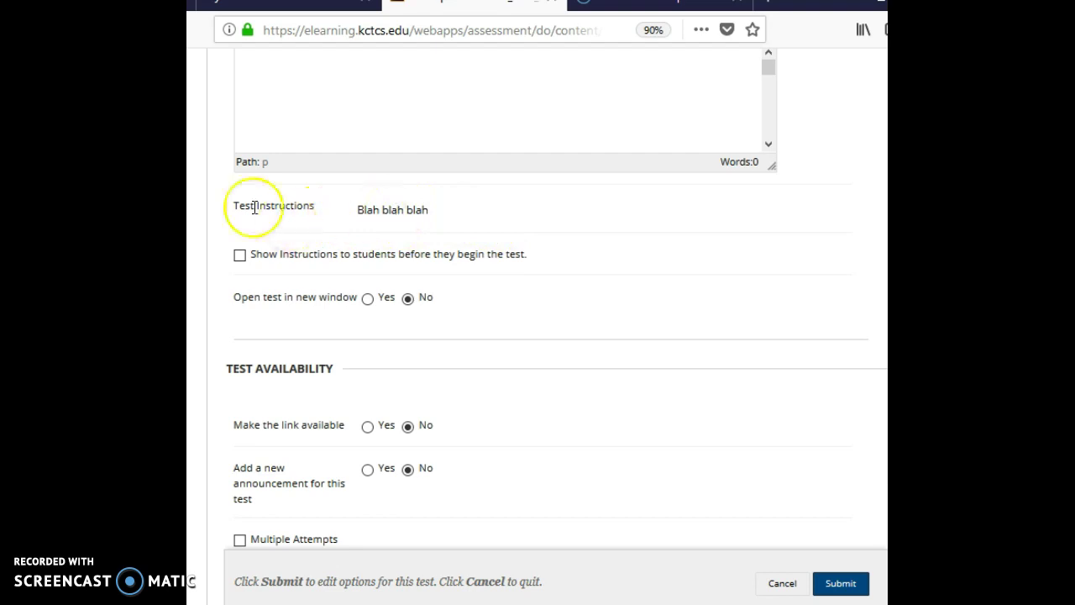
{"action": "left_click", "coordinate": [239, 254]}
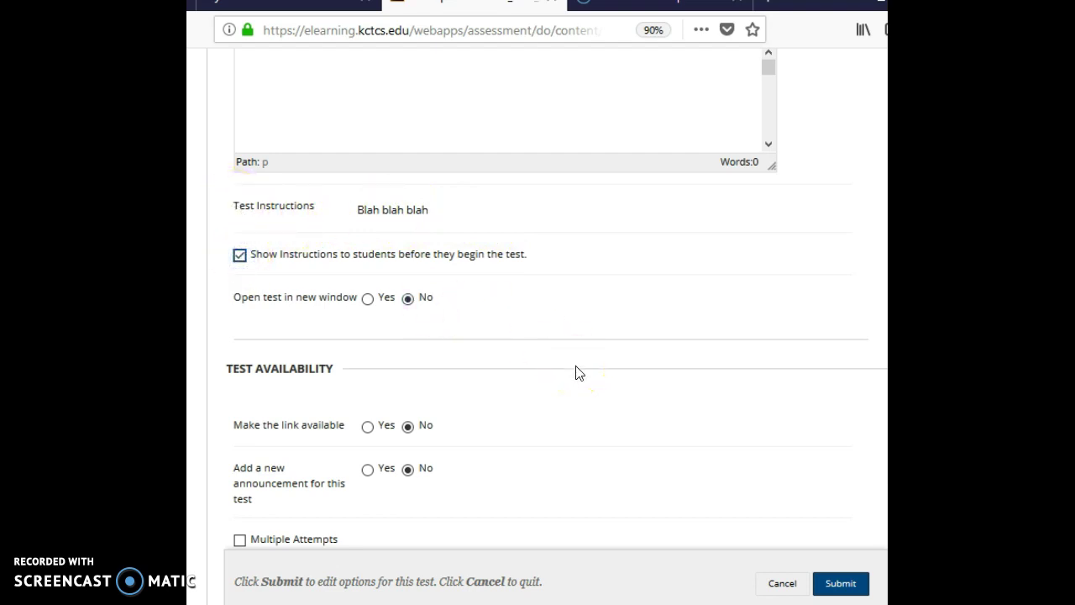
{"action": "left_click", "coordinate": [367, 299]}
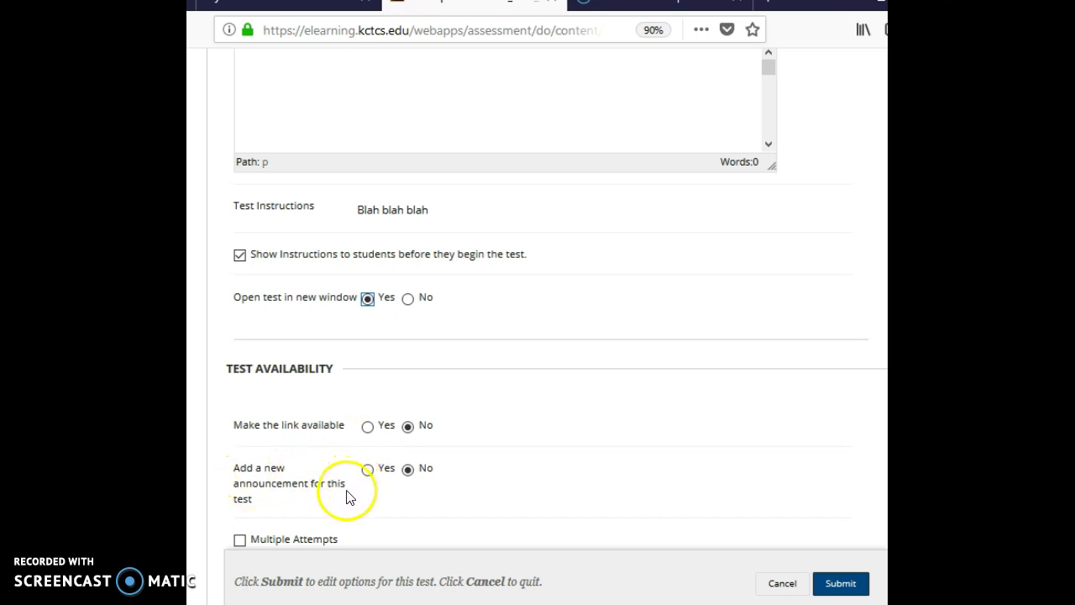
- Try a limit of 3 under Multiple Attempts, look at the choices for scoring attempts, and turn Multiple Attempts off again
{"action": "scroll", "coordinate": [546, 302], "scroll_direction": "down", "scroll_amount": 4}
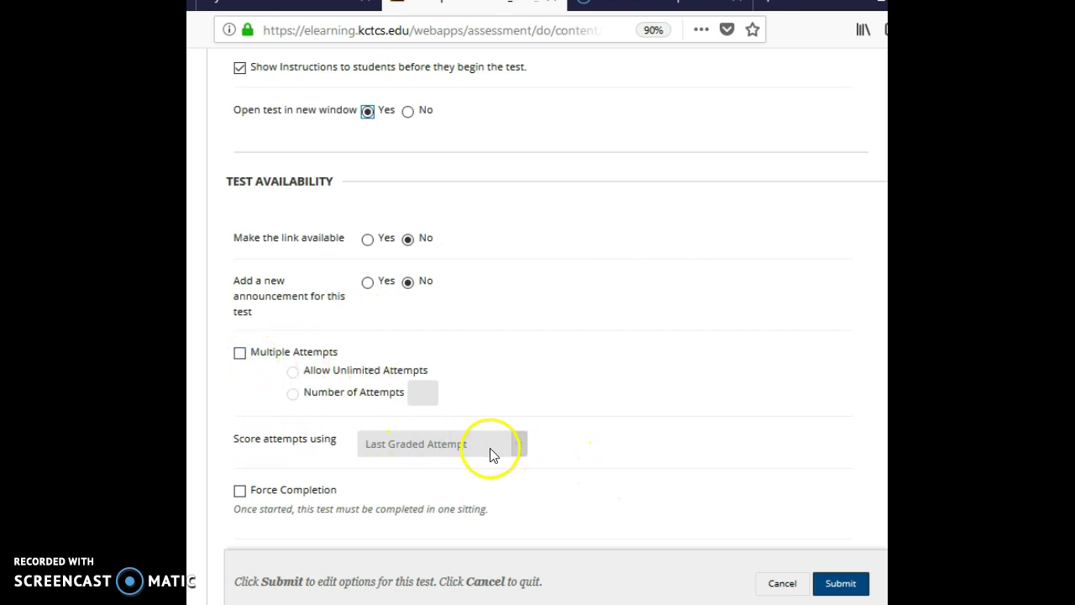
{"action": "left_click", "coordinate": [241, 356]}
{"action": "left_click", "coordinate": [292, 392]}
{"action": "type", "text": "3"}
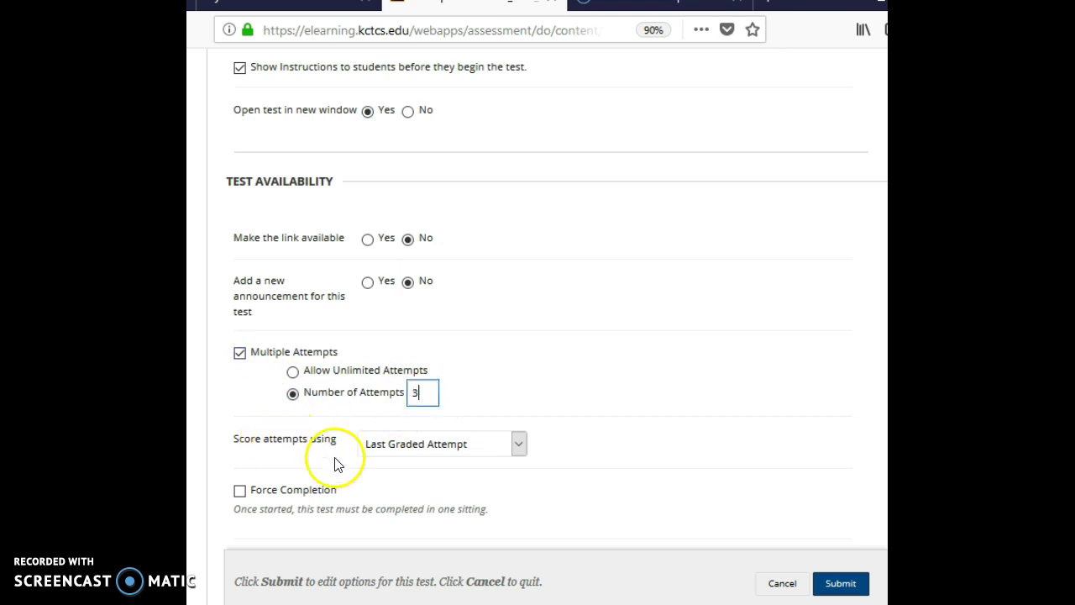
{"action": "left_click", "coordinate": [520, 445]}
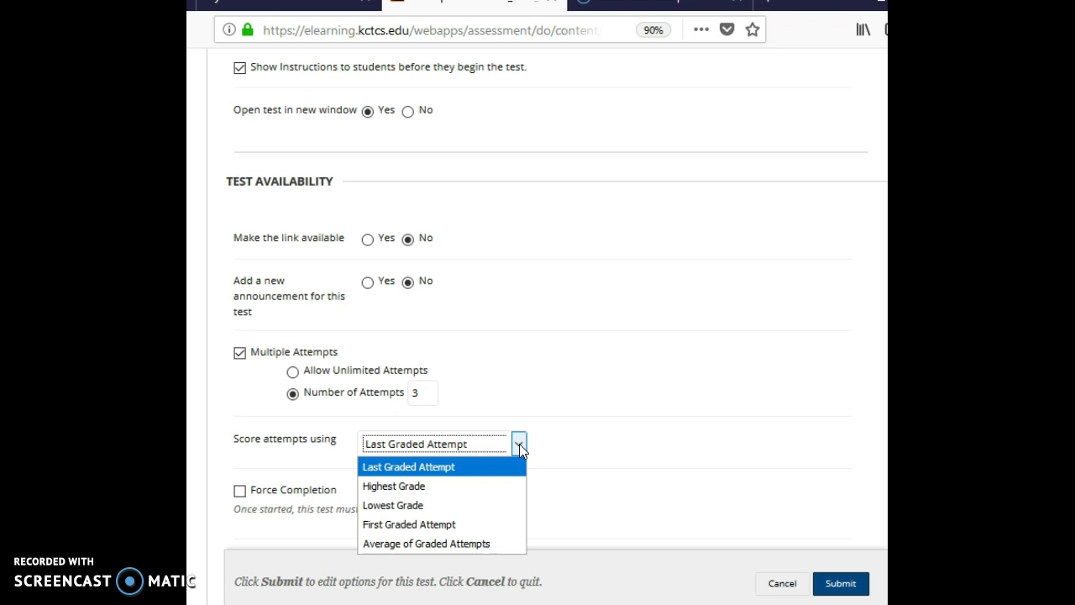
{"action": "left_click", "coordinate": [239, 353]}
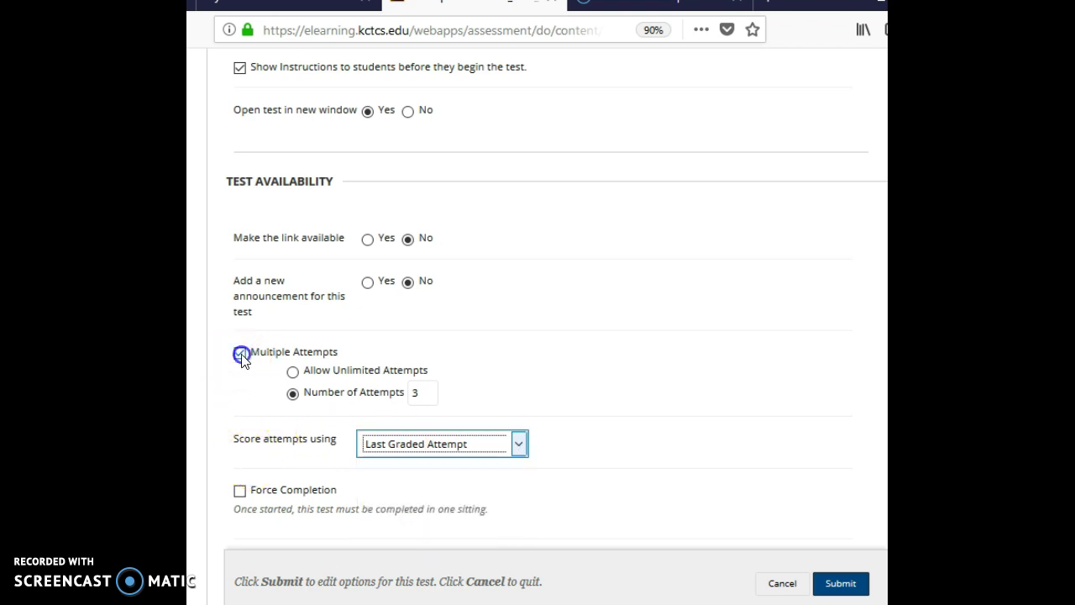
- Turn on Force Completion and set the test timer to 90 minutes with Auto-Submit on
{"action": "left_click", "coordinate": [239, 492]}
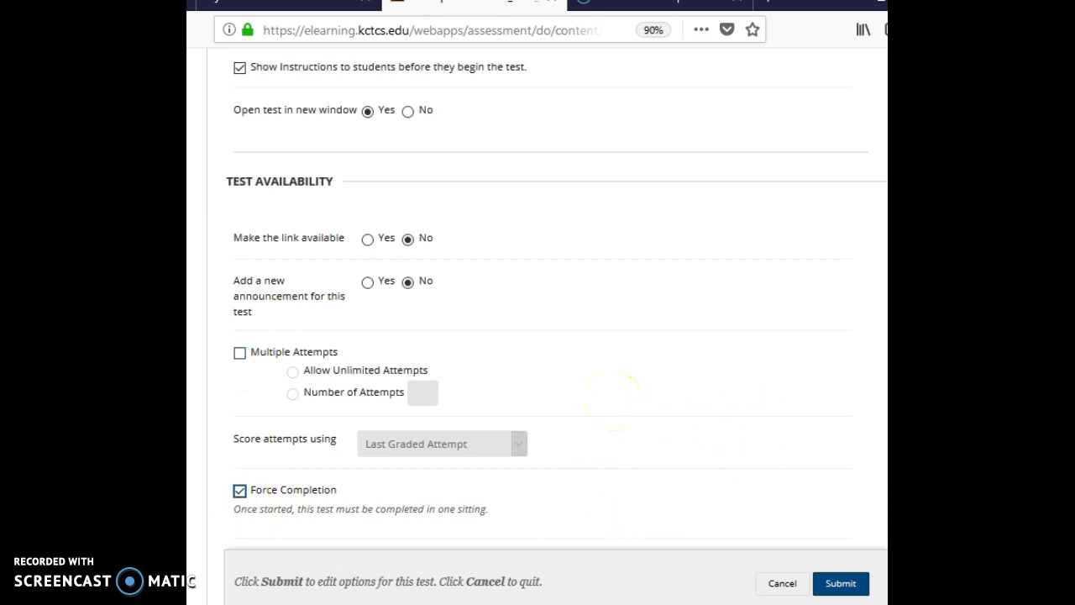
{"action": "scroll", "coordinate": [611, 395], "scroll_direction": "down", "scroll_amount": 3}
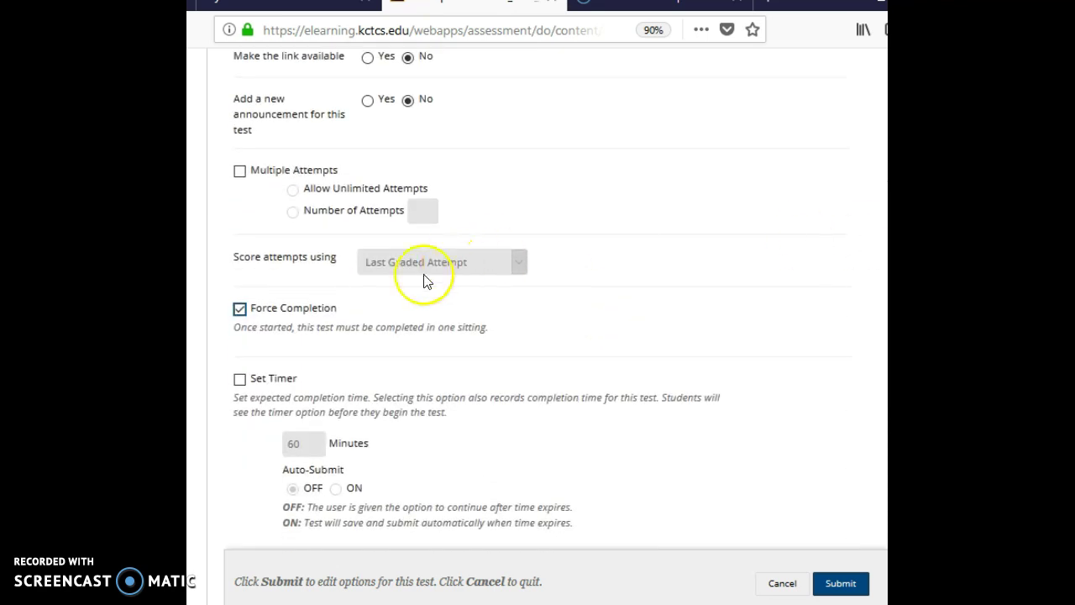
{"action": "left_click", "coordinate": [239, 378]}
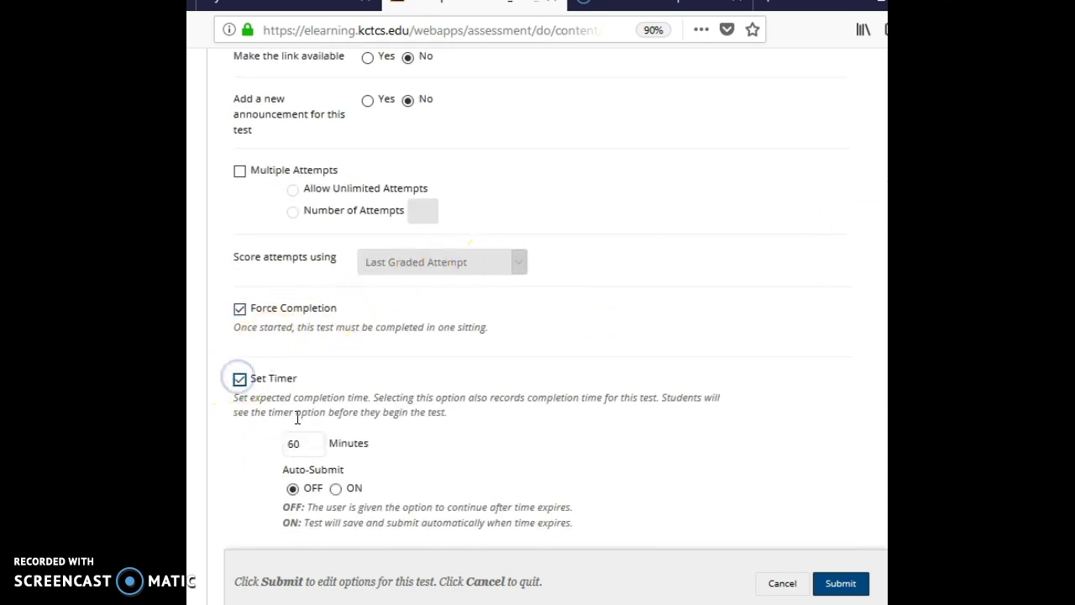
{"action": "left_click", "coordinate": [306, 445]}
{"action": "left_click", "coordinate": [479, 459]}
{"action": "left_click", "coordinate": [827, 345]}
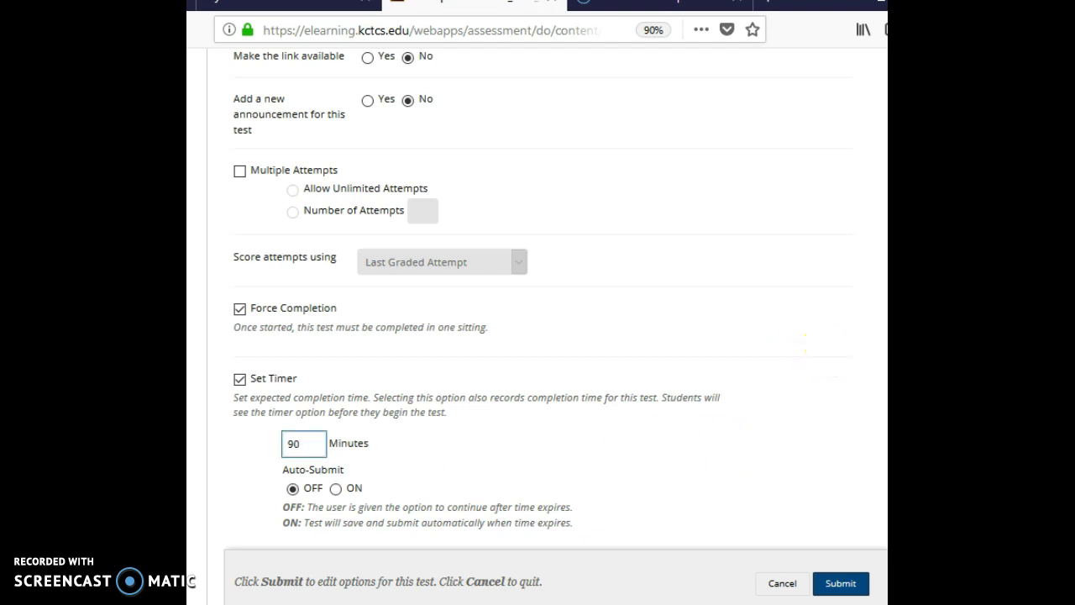
{"action": "scroll", "coordinate": [538, 299], "scroll_direction": "down", "scroll_amount": 3}
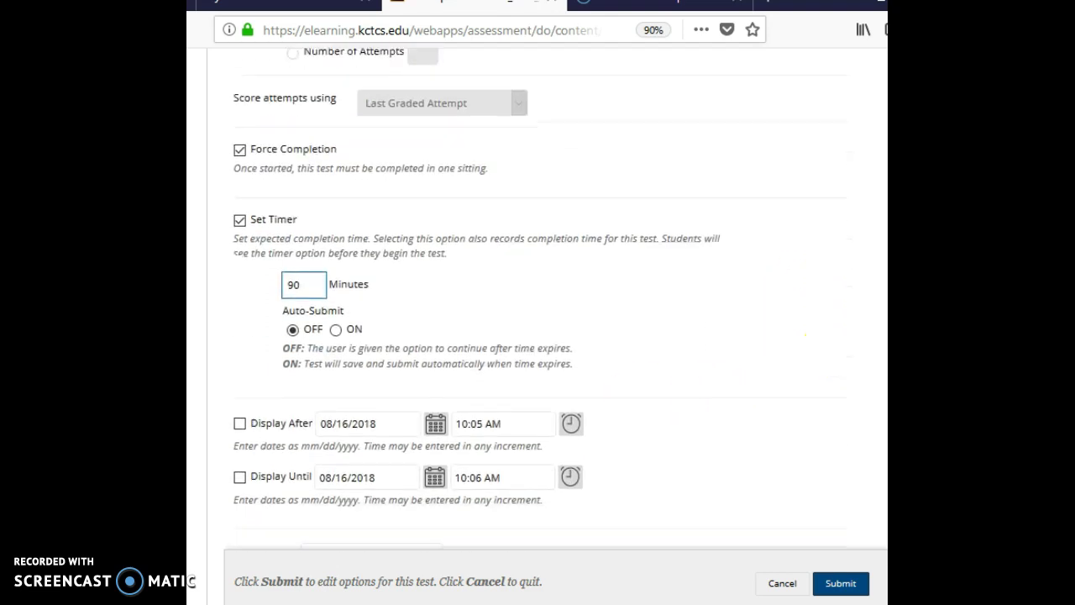
{"action": "scroll", "coordinate": [538, 299], "scroll_direction": "down", "scroll_amount": 2}
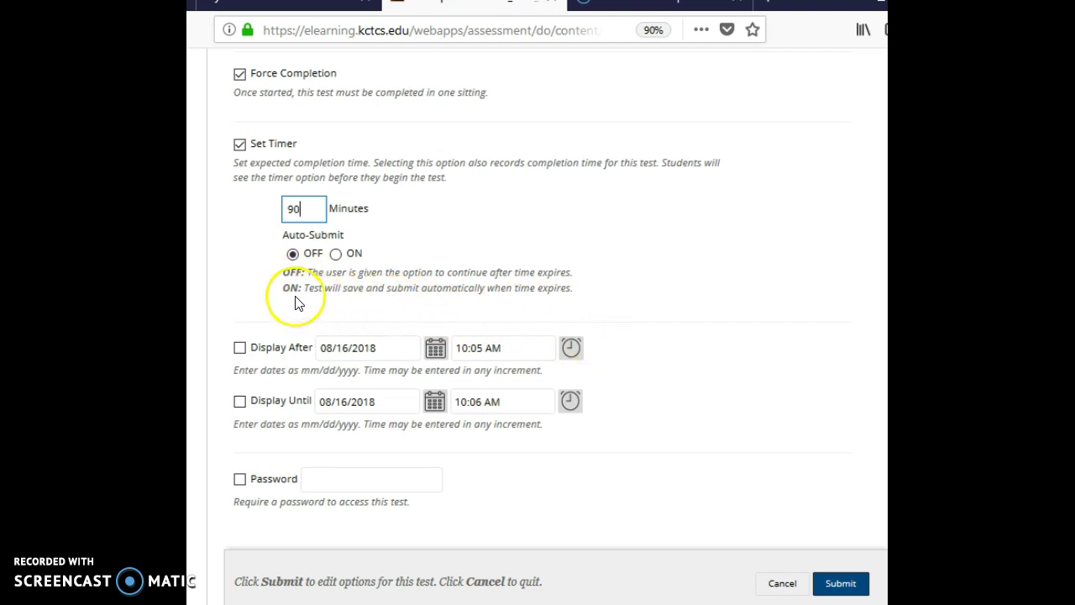
{"action": "left_click", "coordinate": [335, 256]}
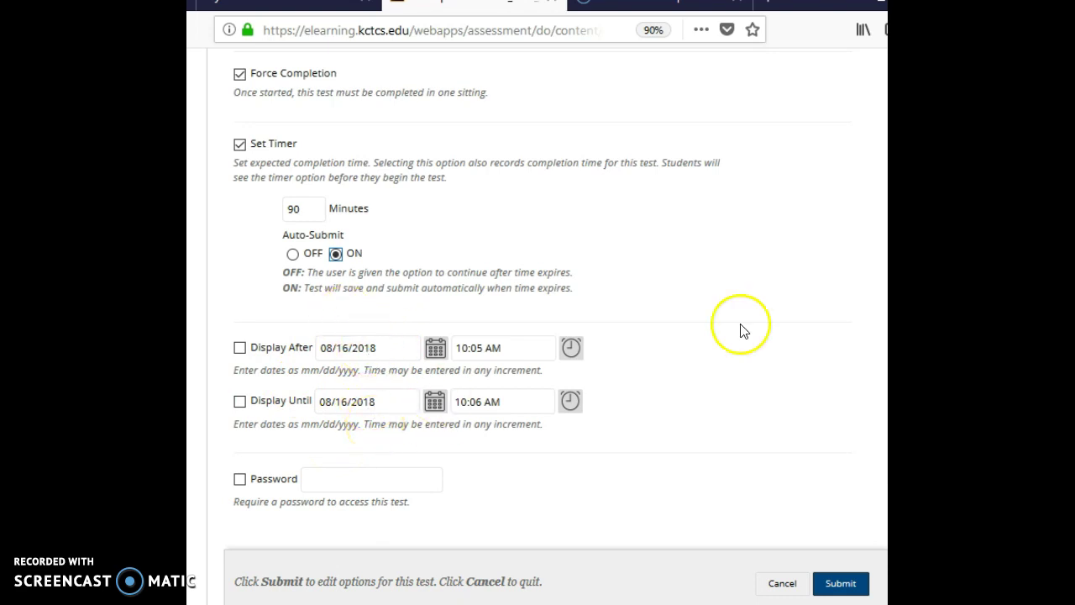
- Try requiring a password for the test by entering the test password, and turn the password requirement off again
{"action": "scroll", "coordinate": [538, 319], "scroll_direction": "down", "scroll_amount": 2}
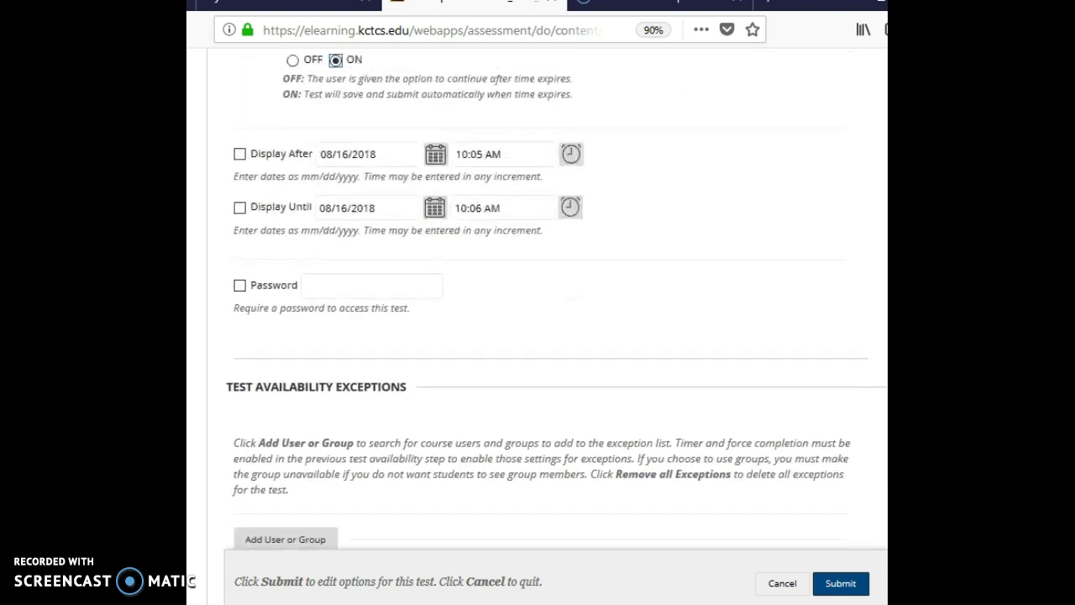
{"action": "left_click", "coordinate": [240, 286]}
{"action": "left_click", "coordinate": [325, 289]}
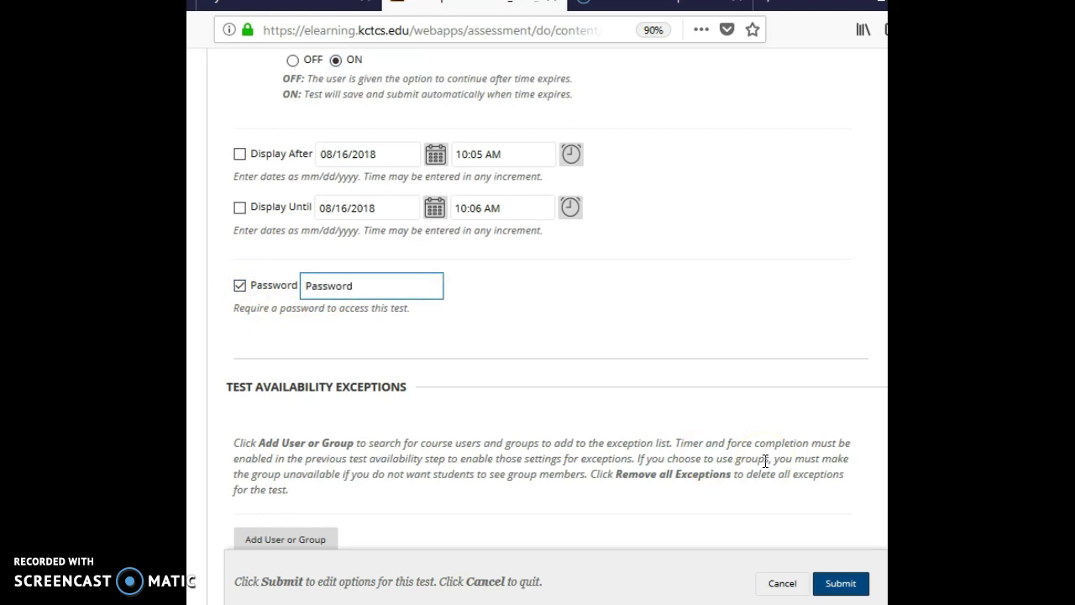
{"action": "left_click", "coordinate": [274, 284]}
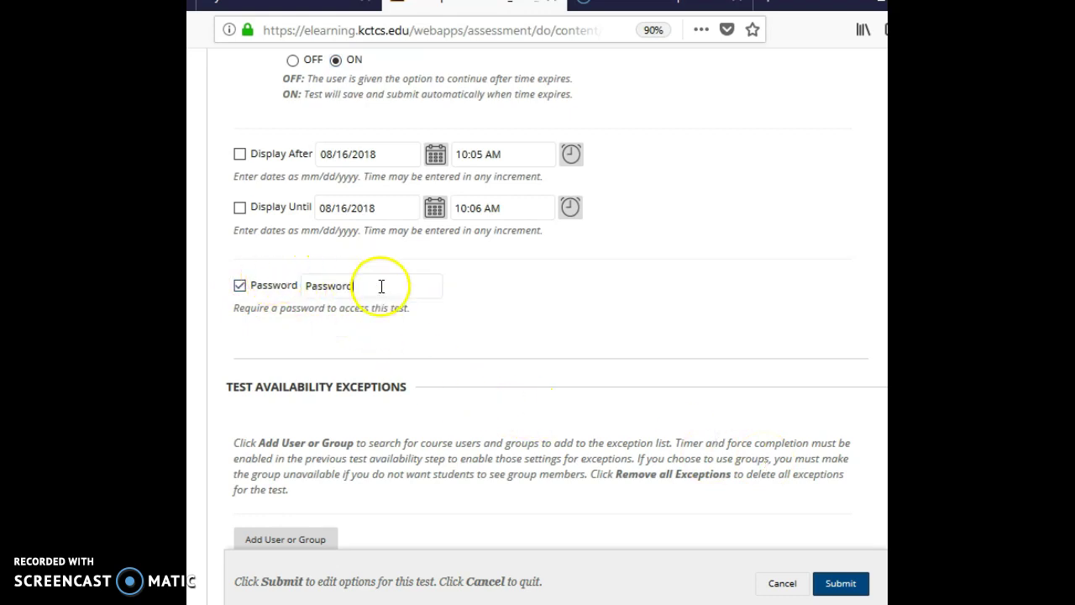
{"action": "left_click", "coordinate": [390, 291]}
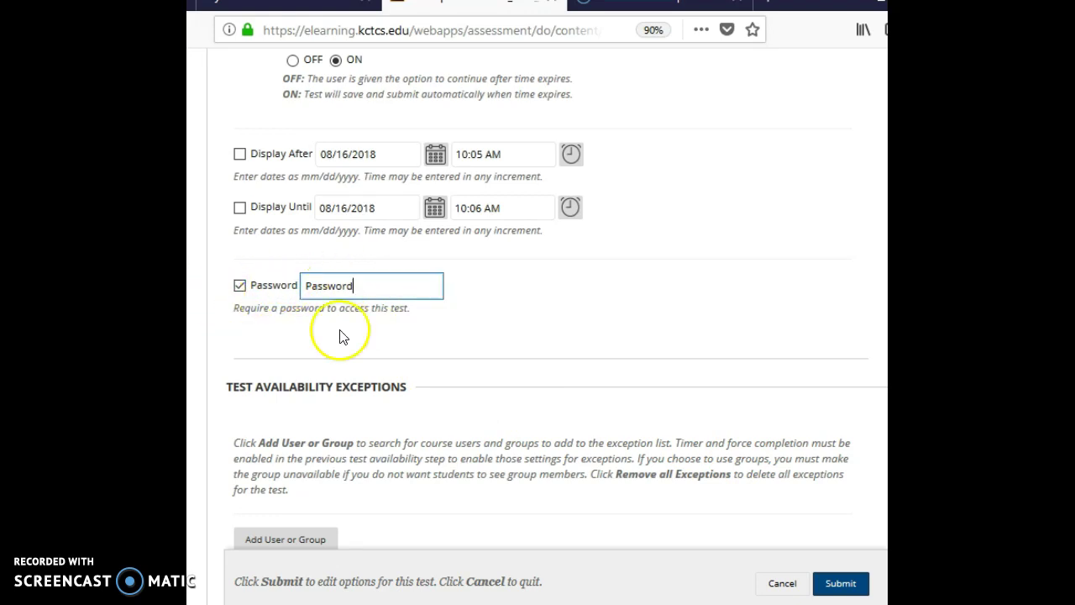
{"action": "left_click", "coordinate": [240, 287]}
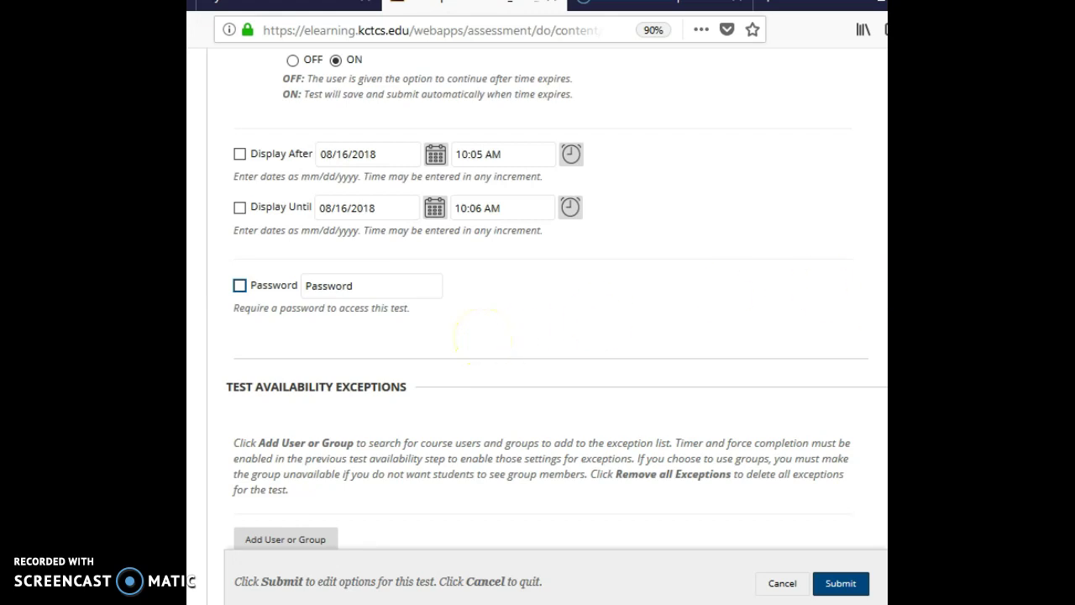
- Add the third listed course user as a test availability exception and set that user's timer to 180 minutes
{"action": "scroll", "coordinate": [554, 302], "scroll_direction": "down", "scroll_amount": 3}
{"action": "scroll", "coordinate": [555, 303], "scroll_direction": "down", "scroll_amount": 4}
{"action": "scroll", "coordinate": [554, 302], "scroll_direction": "up", "scroll_amount": 4}
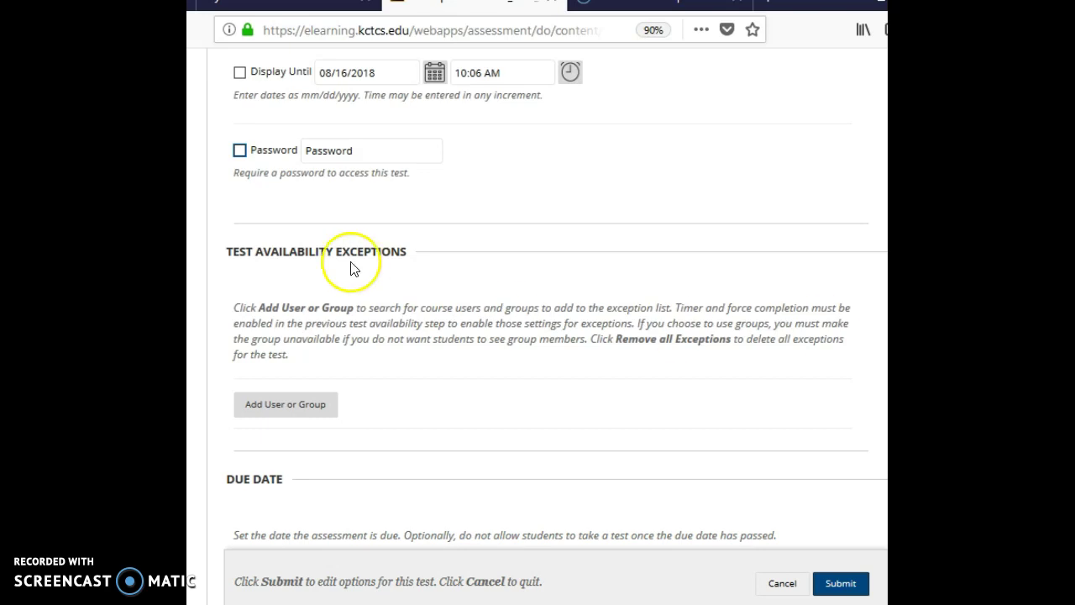
{"action": "left_click", "coordinate": [266, 409]}
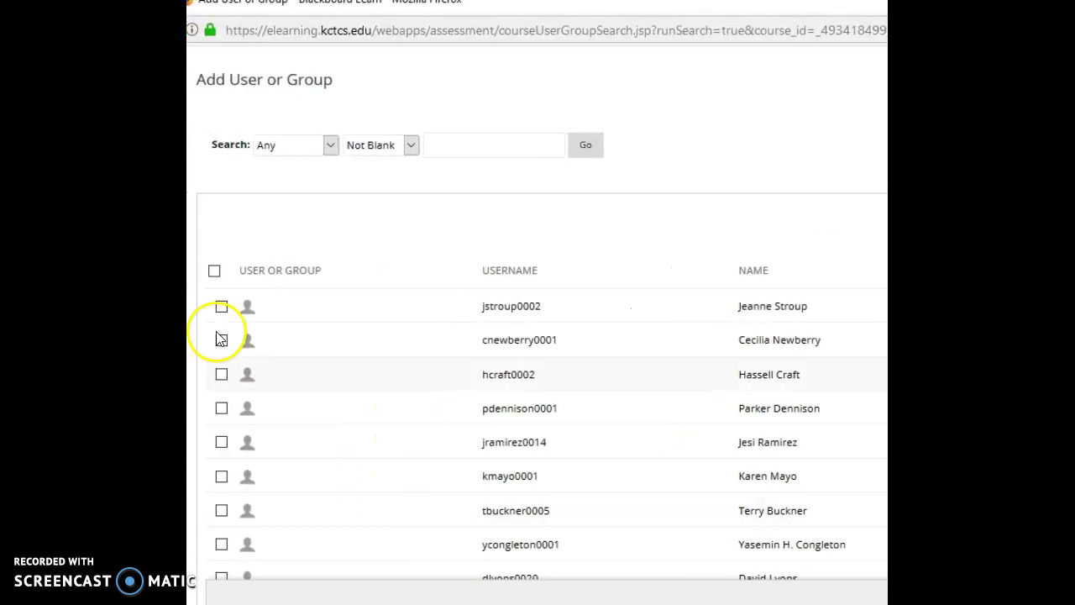
{"action": "left_click", "coordinate": [220, 376]}
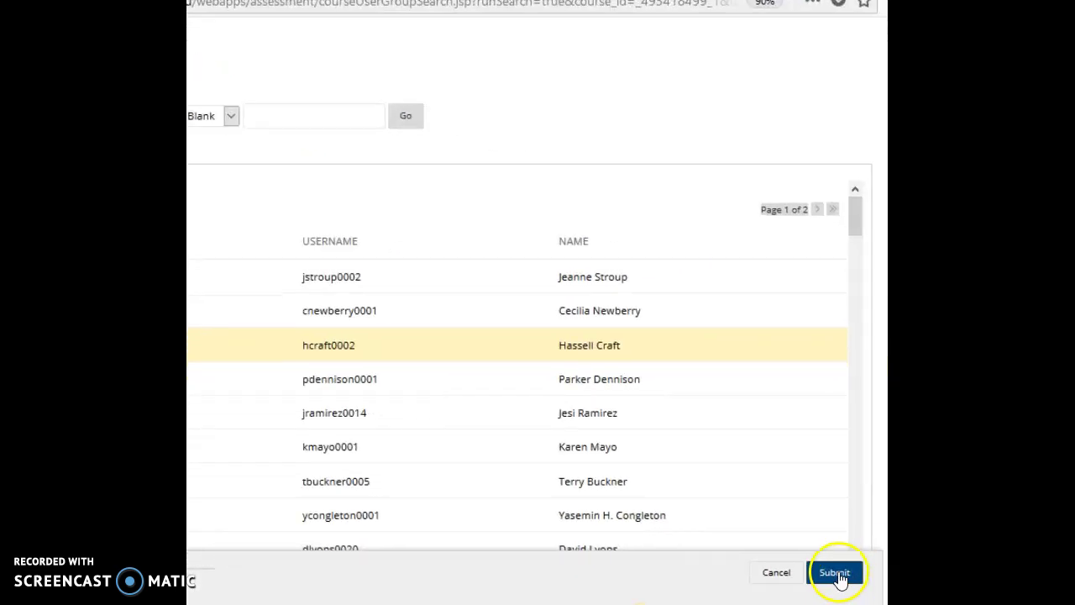
{"action": "left_click", "coordinate": [835, 573]}
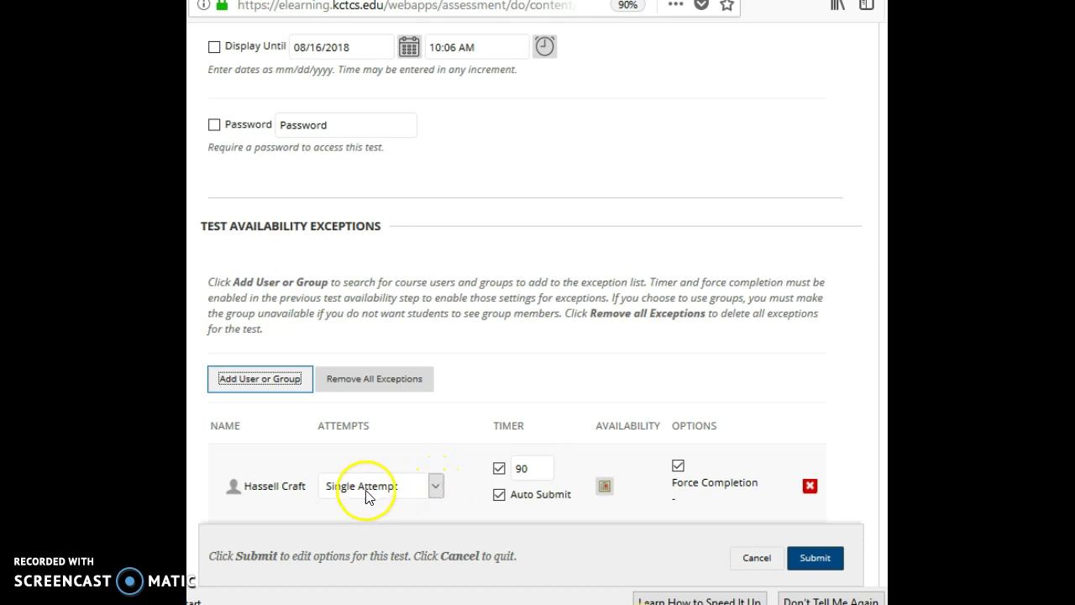
{"action": "left_click", "coordinate": [527, 461]}
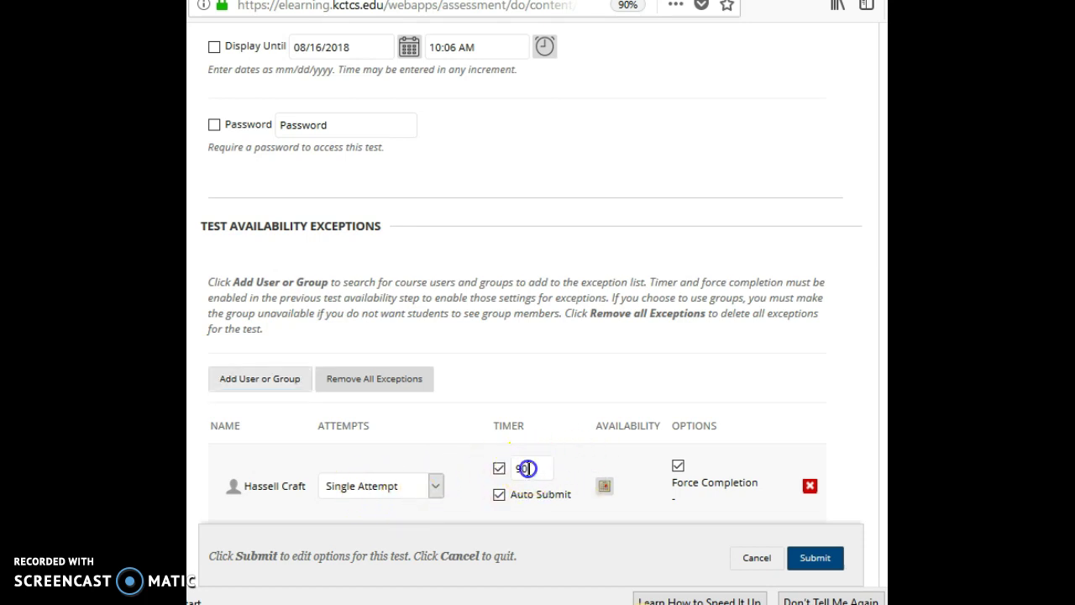
{"action": "key", "text": "BackSpace"}
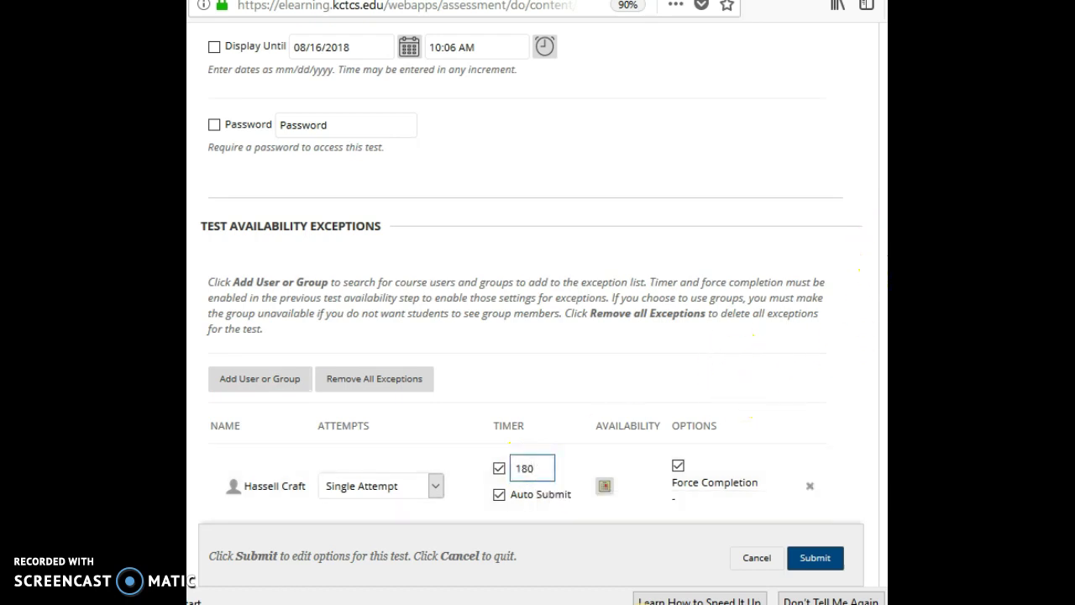
- Enable the due date with its default date and time, and prevent students from starting the test once it has passed
{"action": "scroll", "coordinate": [529, 273], "scroll_direction": "down", "scroll_amount": 3}
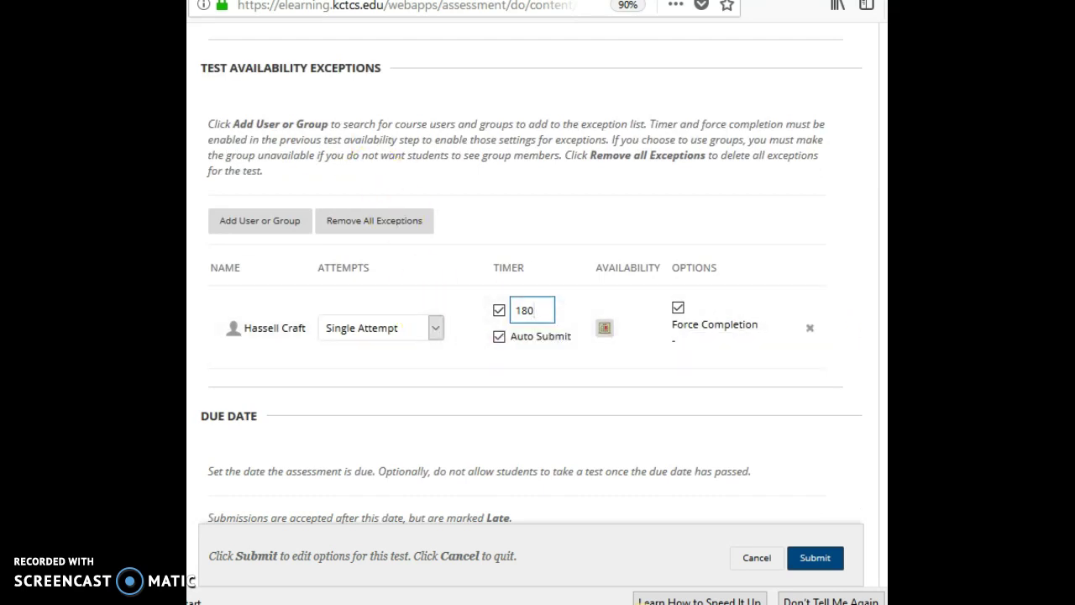
{"action": "scroll", "coordinate": [529, 273], "scroll_direction": "down", "scroll_amount": 8}
{"action": "scroll", "coordinate": [529, 273], "scroll_direction": "up", "scroll_amount": 8}
{"action": "scroll", "coordinate": [529, 277], "scroll_direction": "down", "scroll_amount": 3}
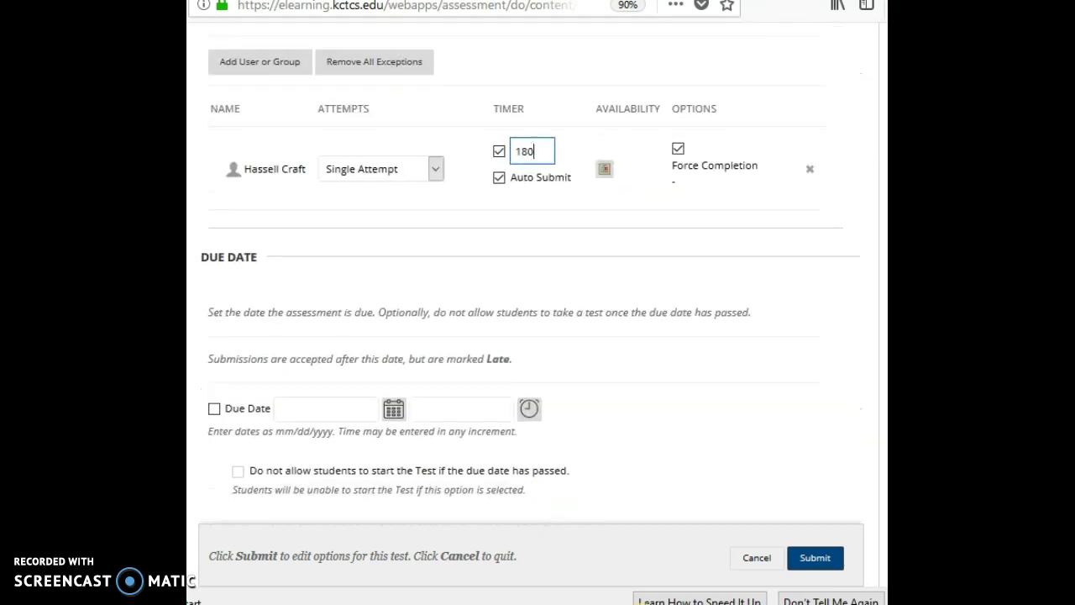
{"action": "left_click", "coordinate": [214, 409]}
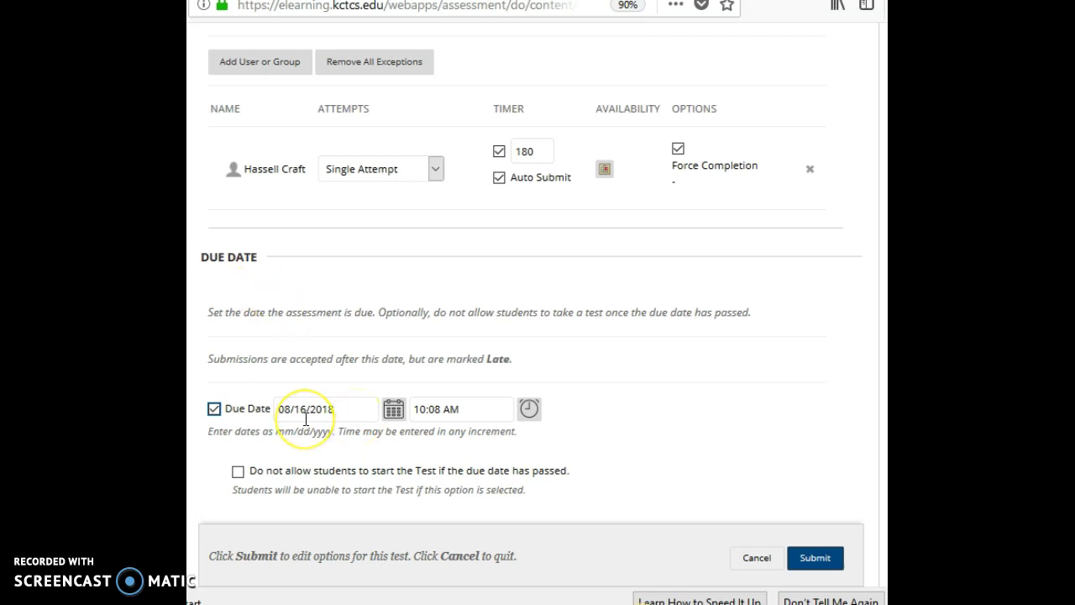
{"action": "left_click", "coordinate": [237, 471]}
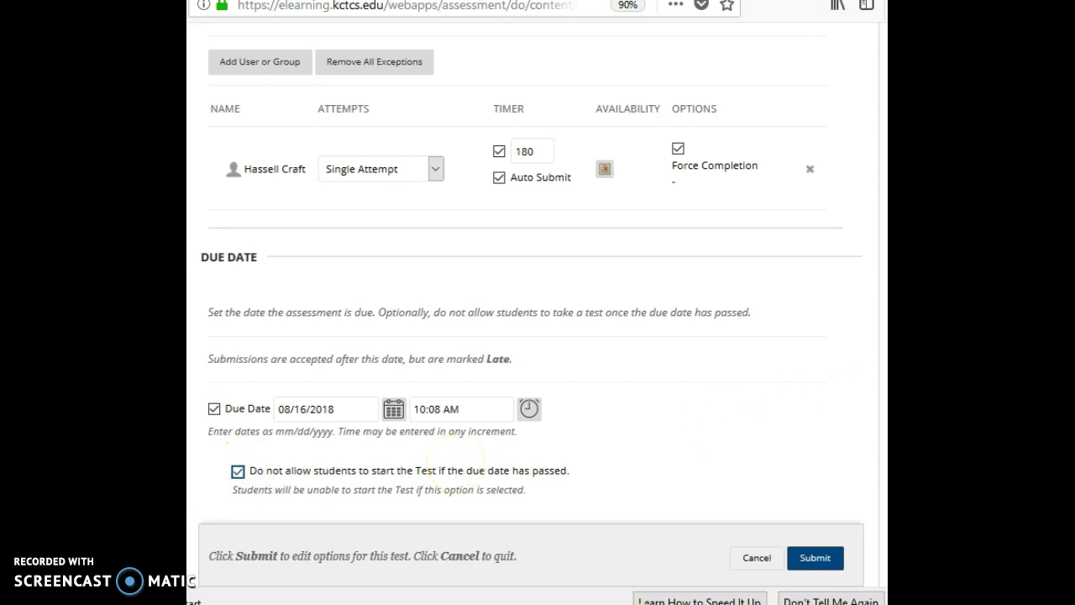
- Review the self-assessment options and the timing choices for showing test results and feedback to students
{"action": "scroll", "coordinate": [529, 302], "scroll_direction": "down", "scroll_amount": 5}
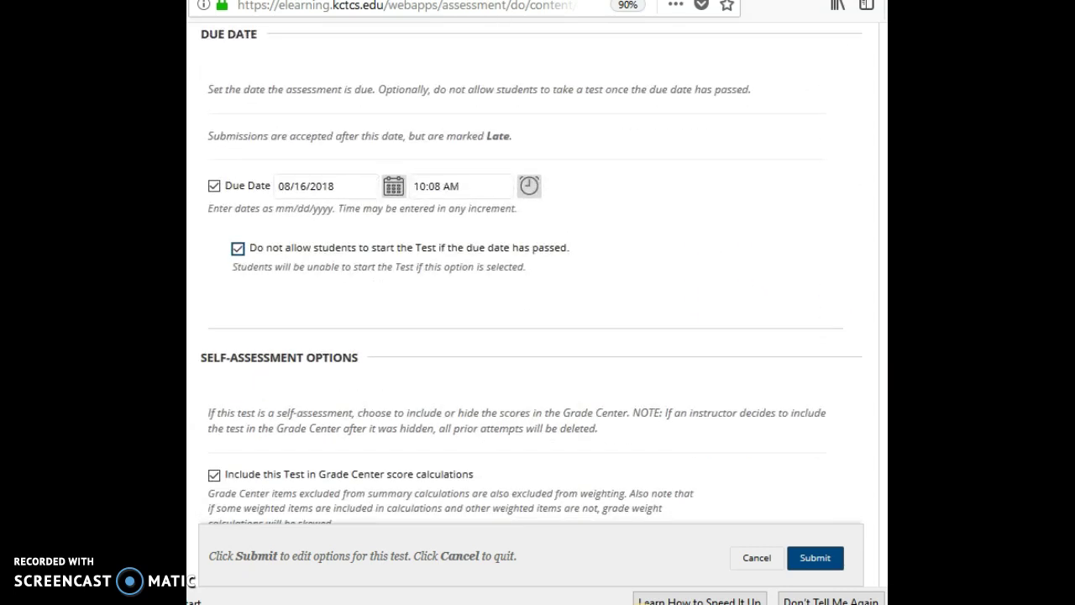
{"action": "scroll", "coordinate": [453, 453], "scroll_direction": "down", "scroll_amount": 3}
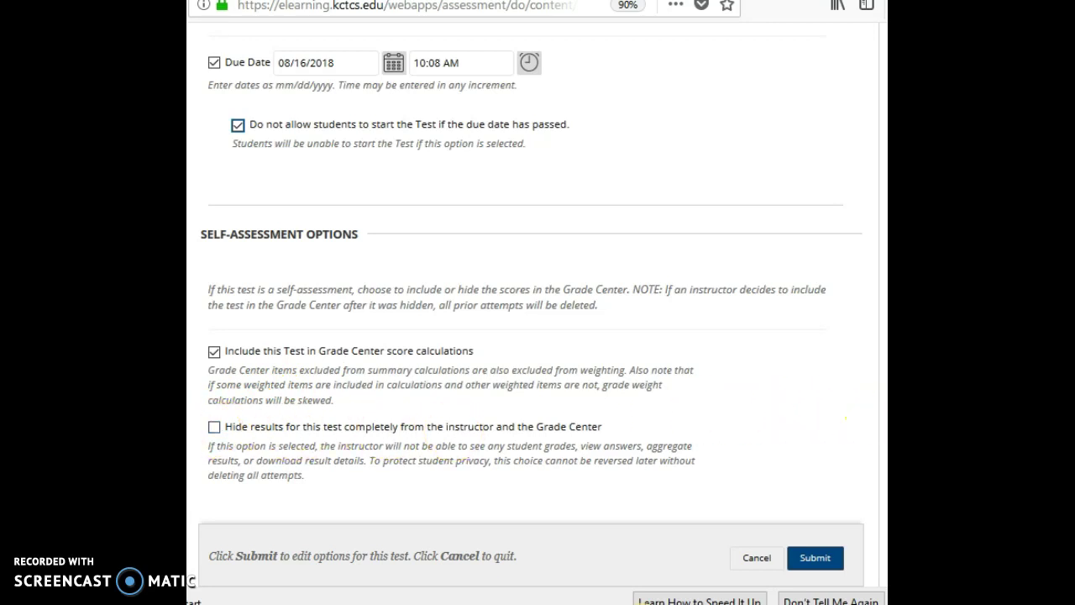
{"action": "scroll", "coordinate": [846, 417], "scroll_direction": "down", "scroll_amount": 3}
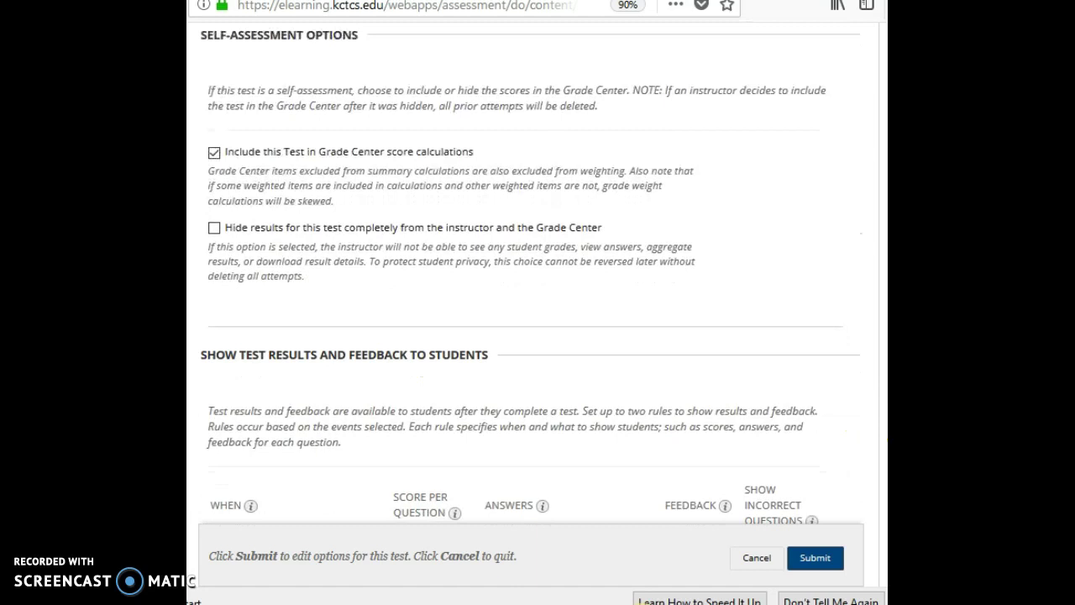
{"action": "scroll", "coordinate": [846, 417], "scroll_direction": "down", "scroll_amount": 3}
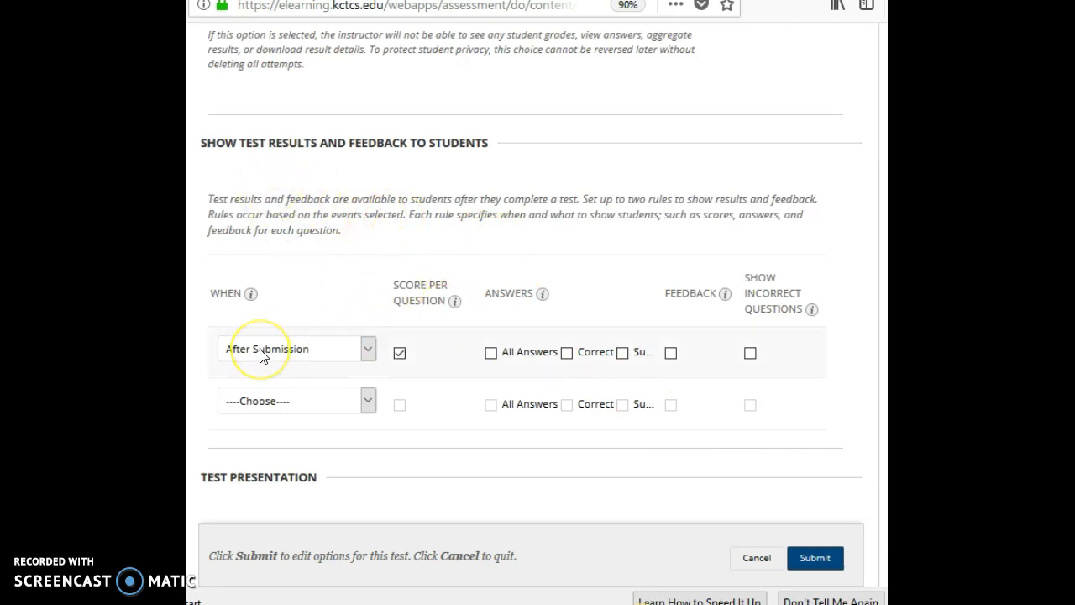
{"action": "left_click", "coordinate": [367, 356]}
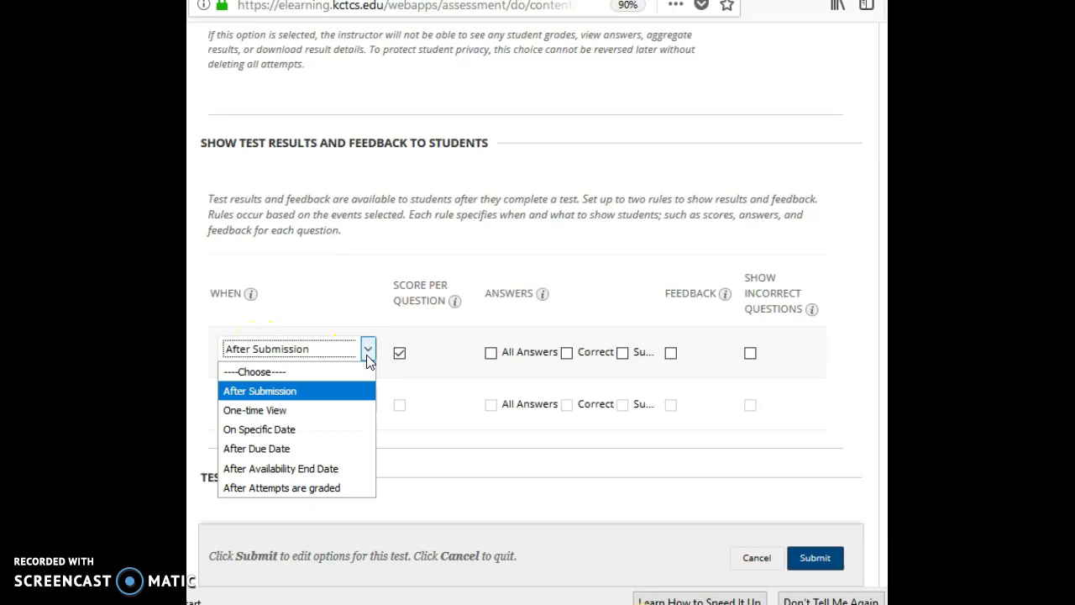
{"action": "left_click", "coordinate": [480, 463]}
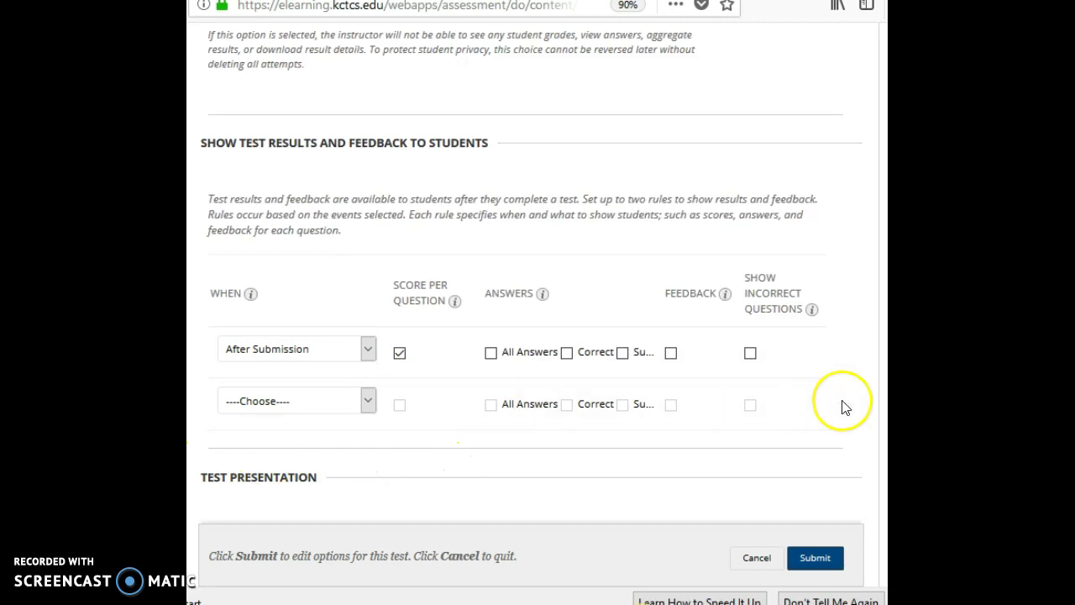
- Set the test presentation to show the questions One at a Time
{"action": "scroll", "coordinate": [530, 269], "scroll_direction": "down", "scroll_amount": 3}
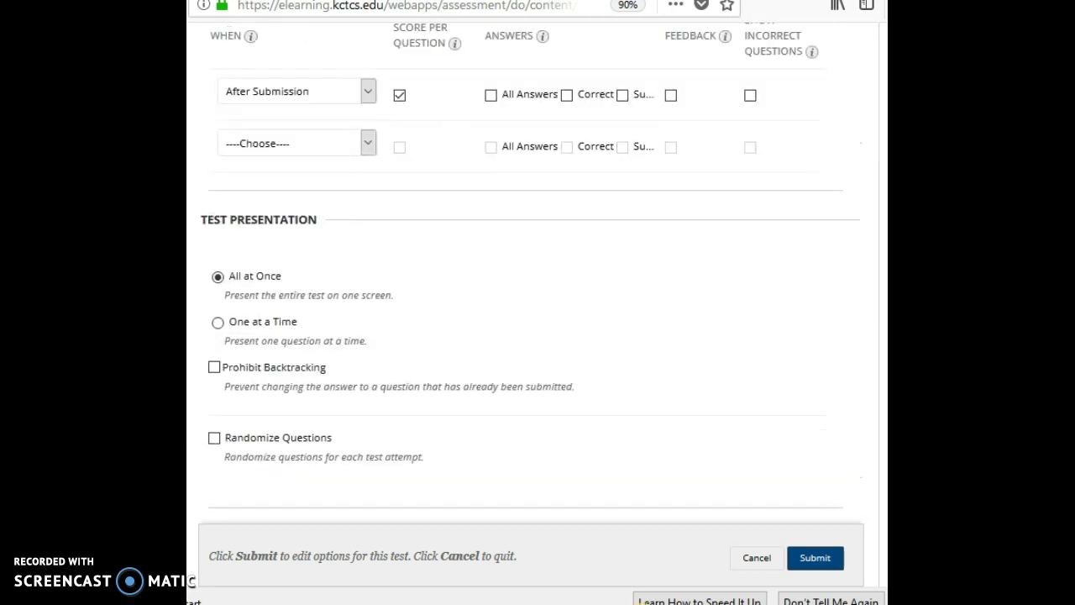
{"action": "scroll", "coordinate": [530, 269], "scroll_direction": "down", "scroll_amount": 1}
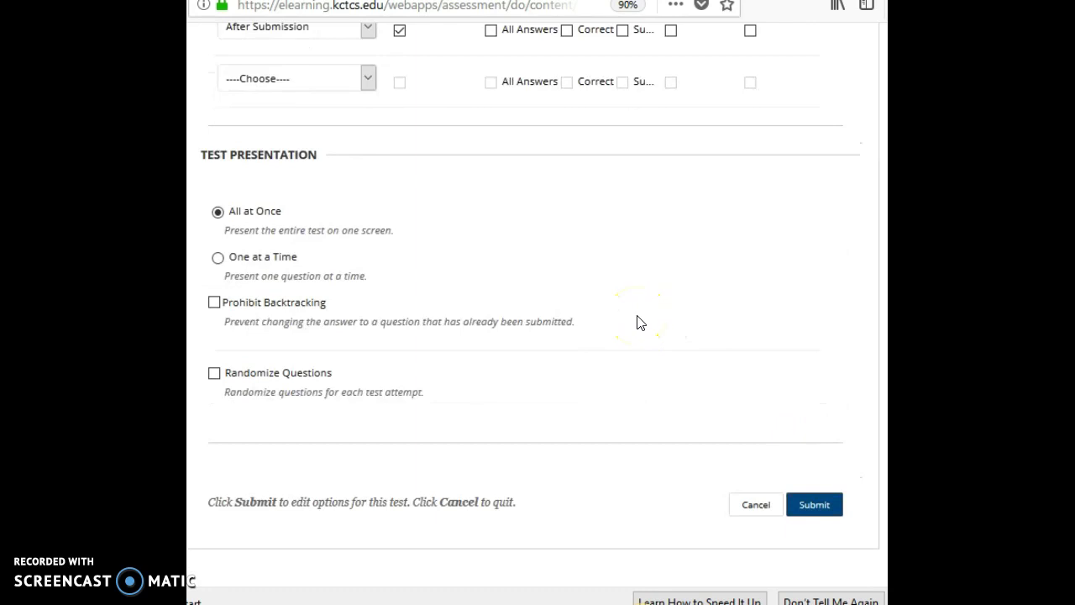
{"action": "left_click", "coordinate": [218, 258]}
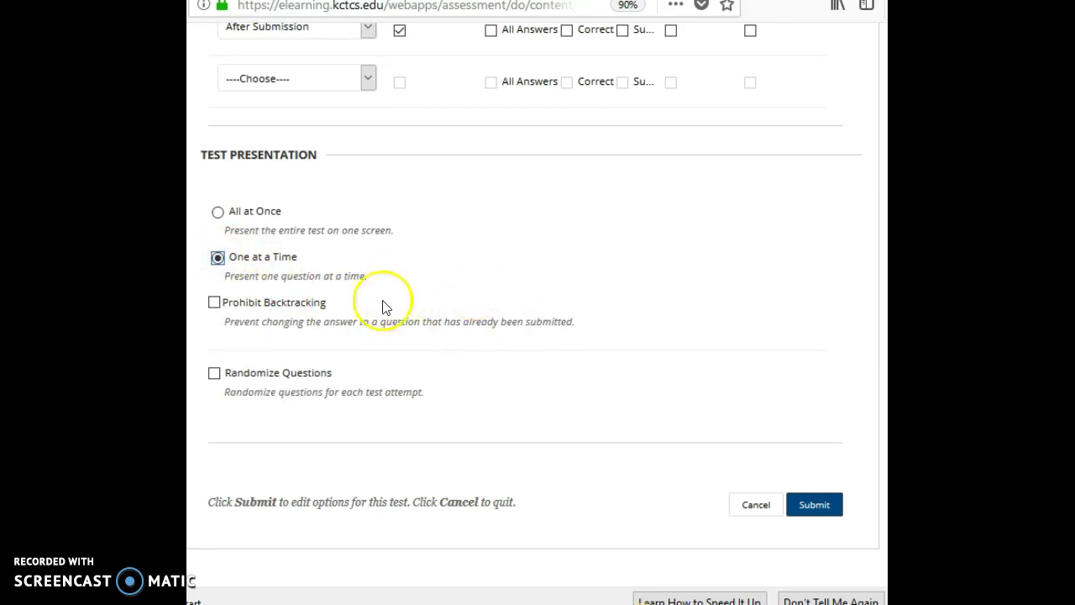
- Randomize the questions for each test attempt and submit the Exam Play test options
{"action": "left_click", "coordinate": [214, 372]}
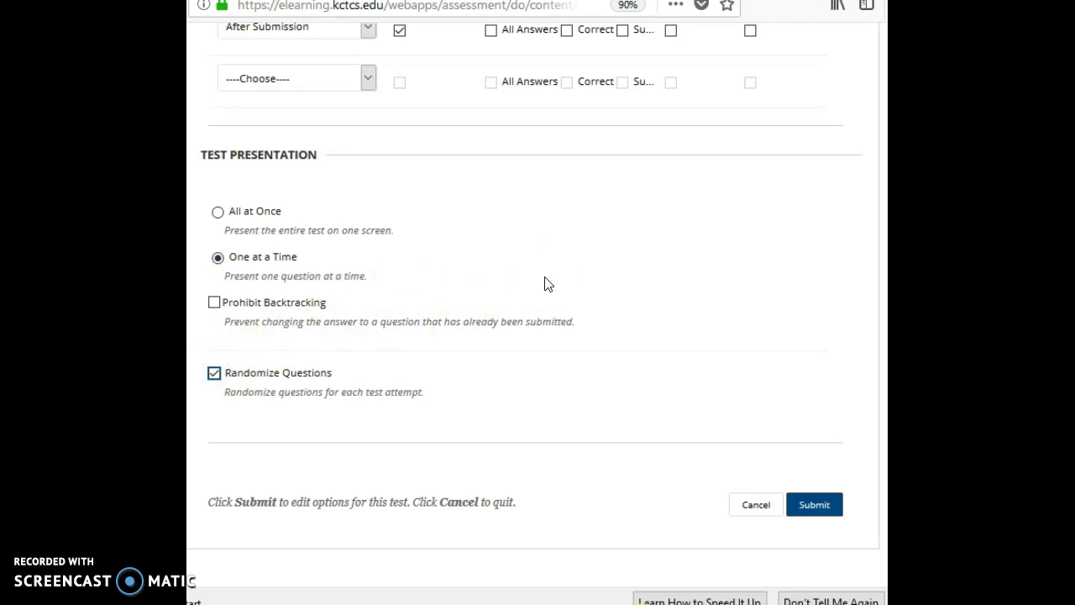
{"action": "left_click", "coordinate": [811, 506]}
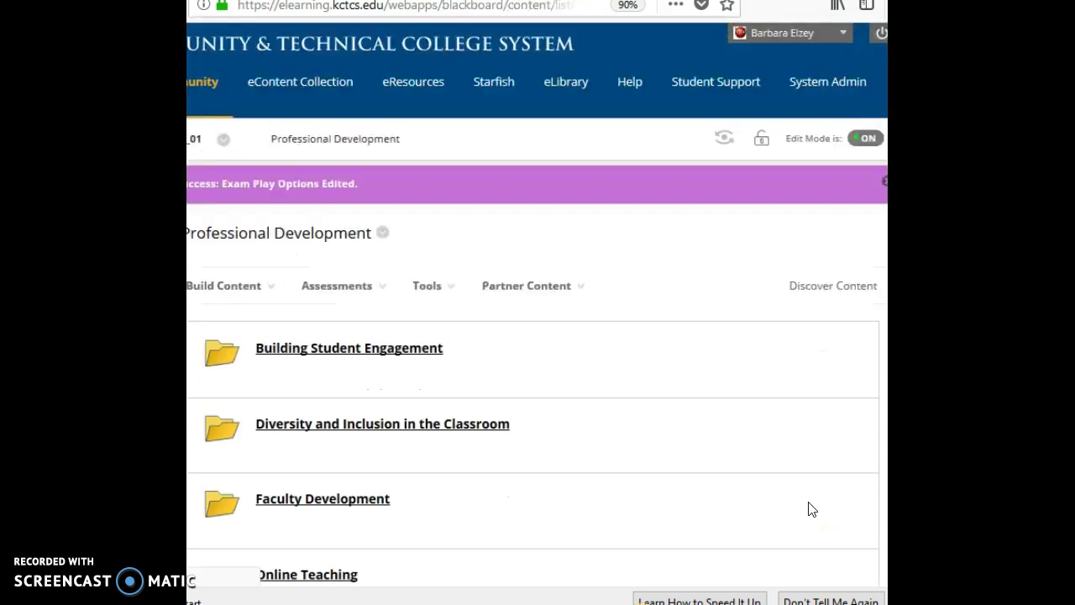
{"action": "left_click", "coordinate": [808, 501]}
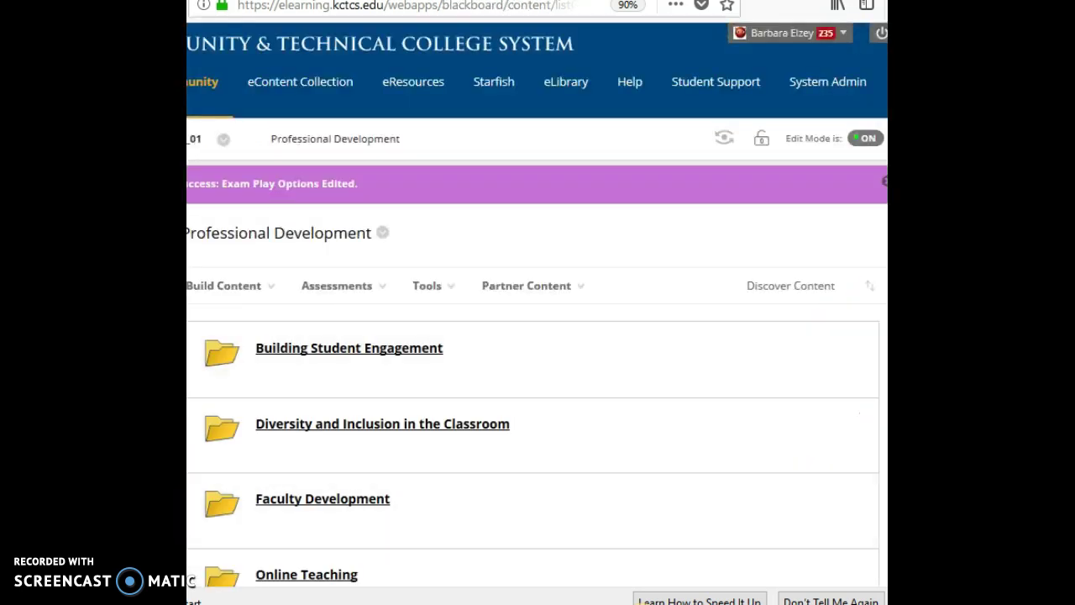
- Move the Exam Play item up the content list, between Diversity and Inclusion in the Classroom and Faculty Development
{"action": "scroll", "coordinate": [532, 336], "scroll_direction": "down", "scroll_amount": 10}
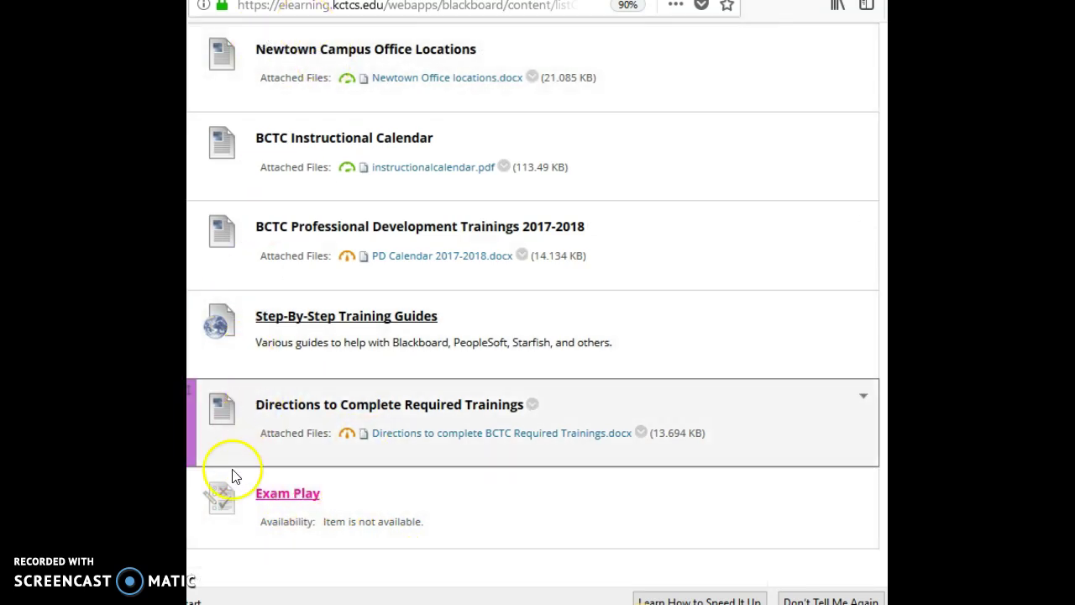
{"action": "left_click_drag", "start_coordinate": [195, 502], "coordinate": [196, 155]}
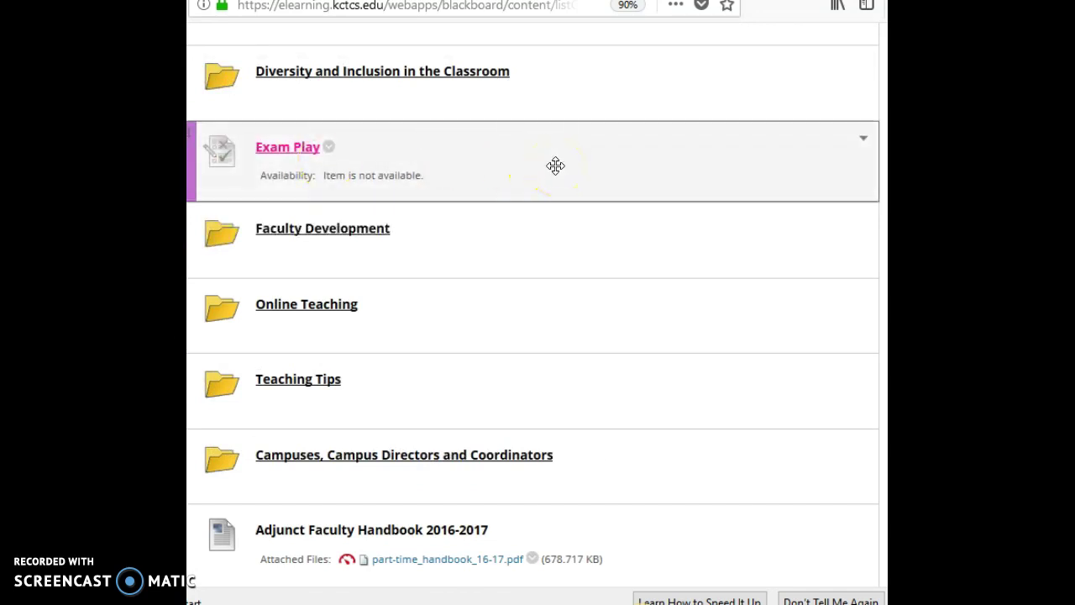
- Reopen the test options of Exam Play for editing and go to the Test Availability settings
{"action": "left_click", "coordinate": [328, 148]}
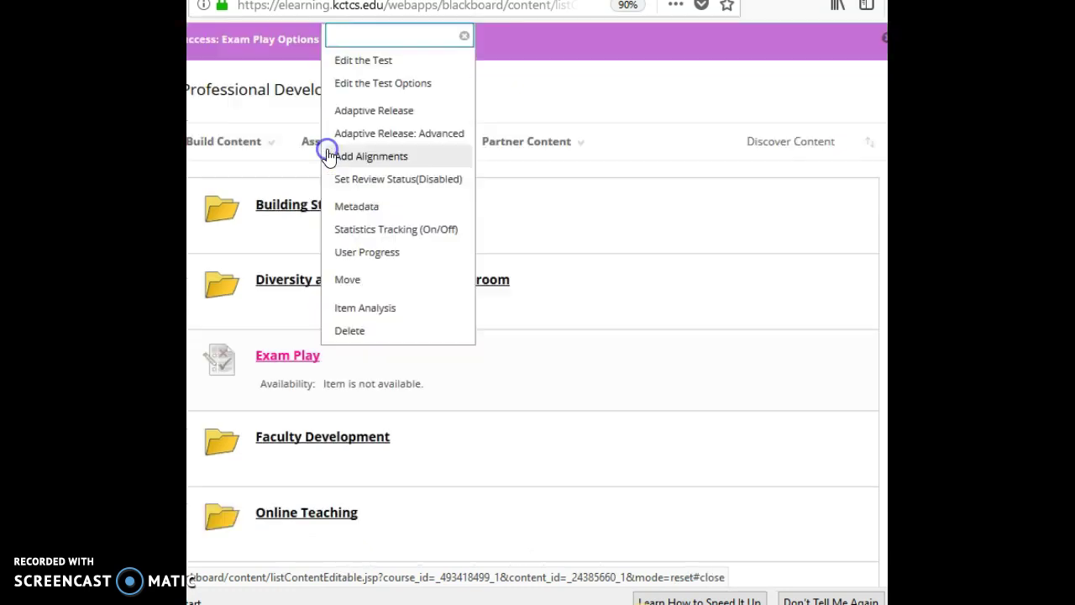
{"action": "left_click", "coordinate": [380, 83]}
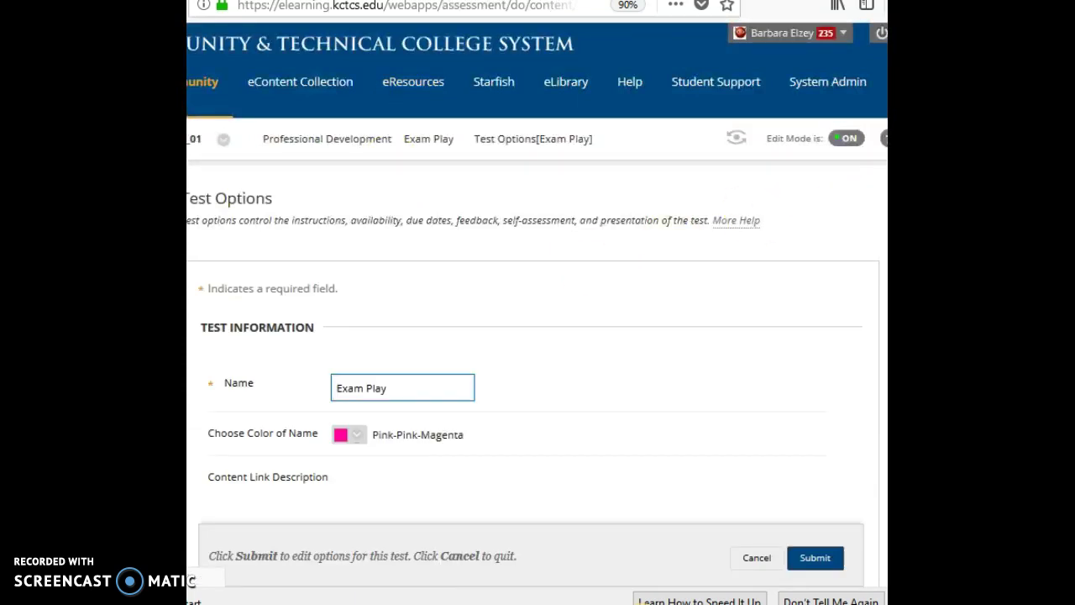
{"action": "scroll", "coordinate": [537, 302], "scroll_direction": "down", "scroll_amount": 8}
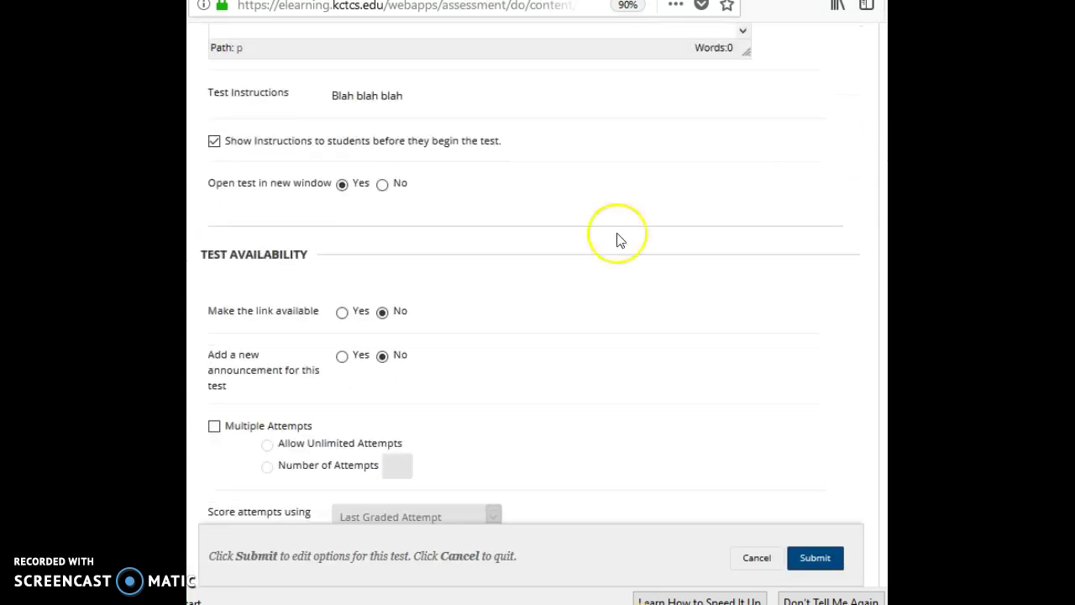